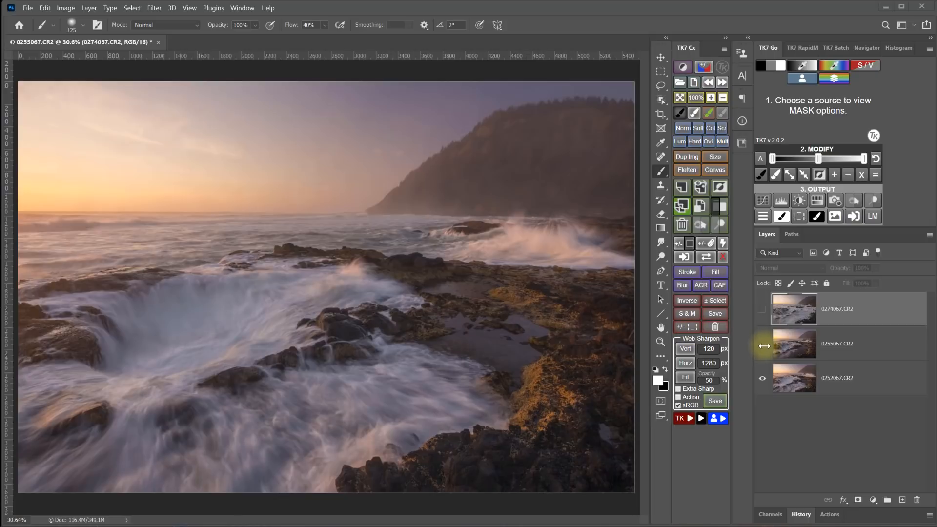
Compare the three seascape exposures by toggling the visibility of the 0255067.CR2 and 0274067.CR2 layers
left_click(762, 345)
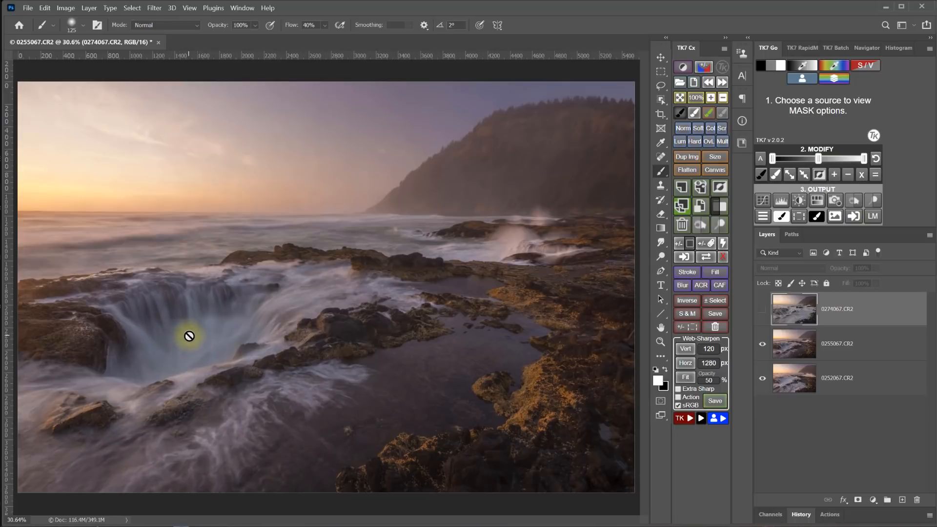
left_click(763, 344)
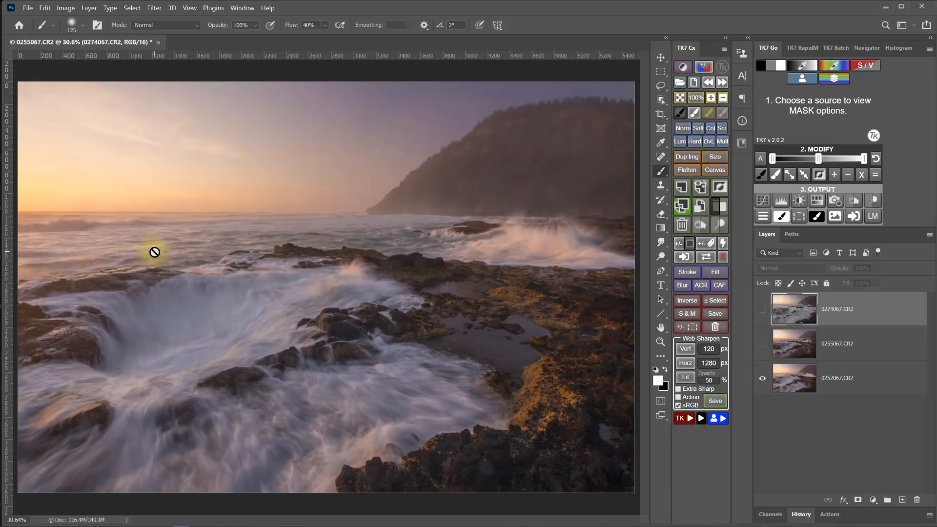
left_click(764, 346)
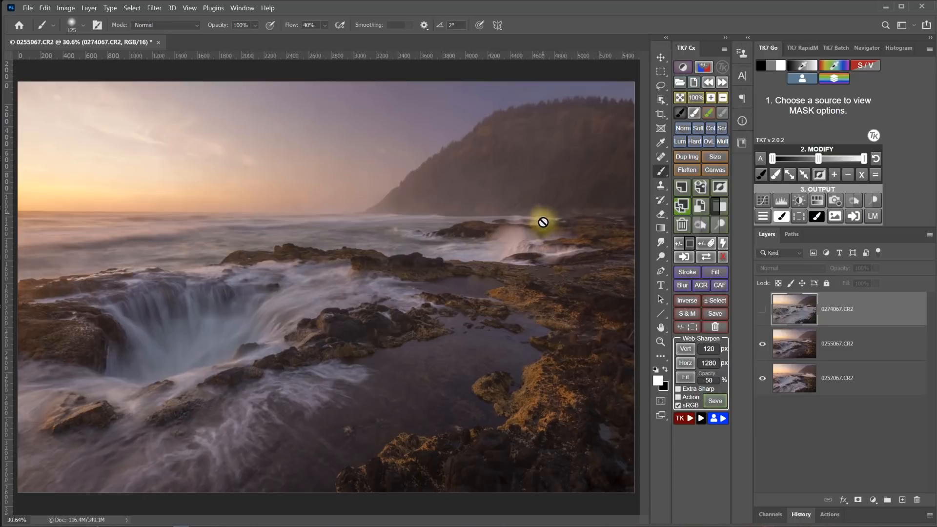
left_click(763, 310)
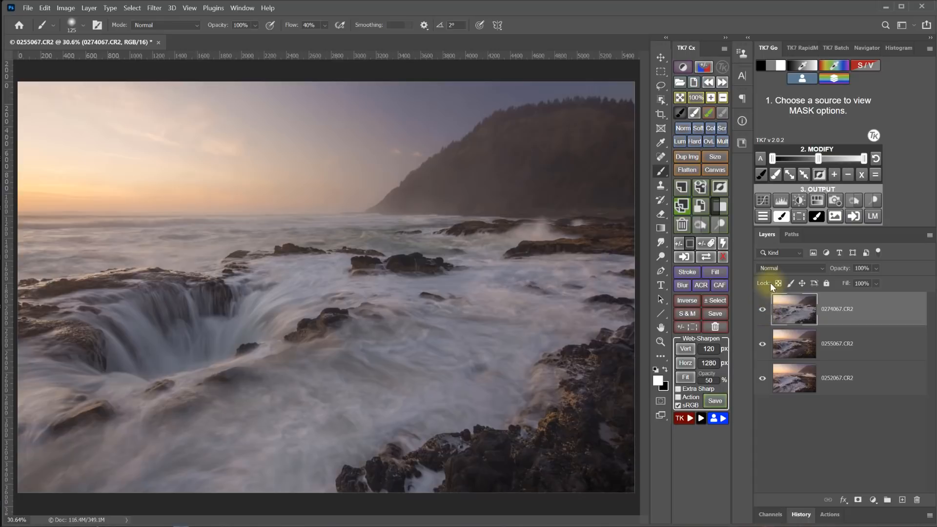
left_click(761, 311)
left_click(761, 310)
left_click(761, 312)
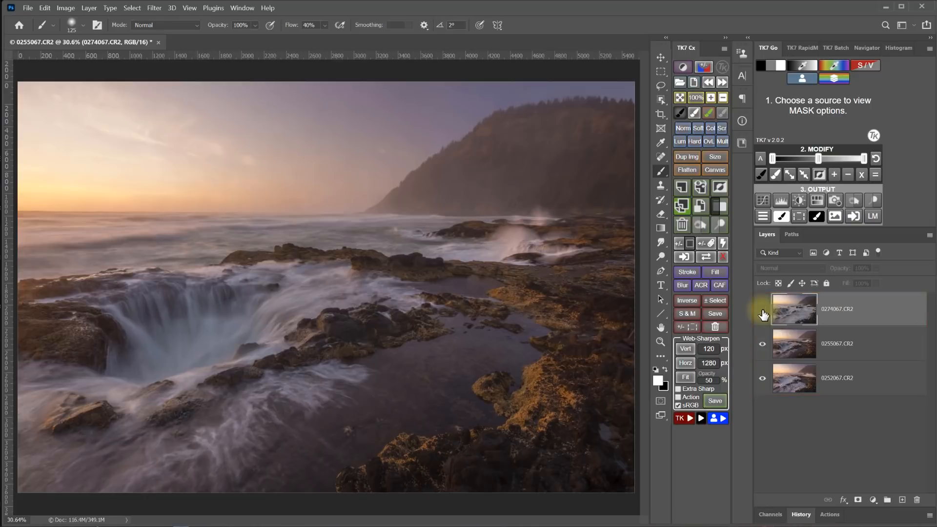
left_click(762, 345)
left_click(763, 345)
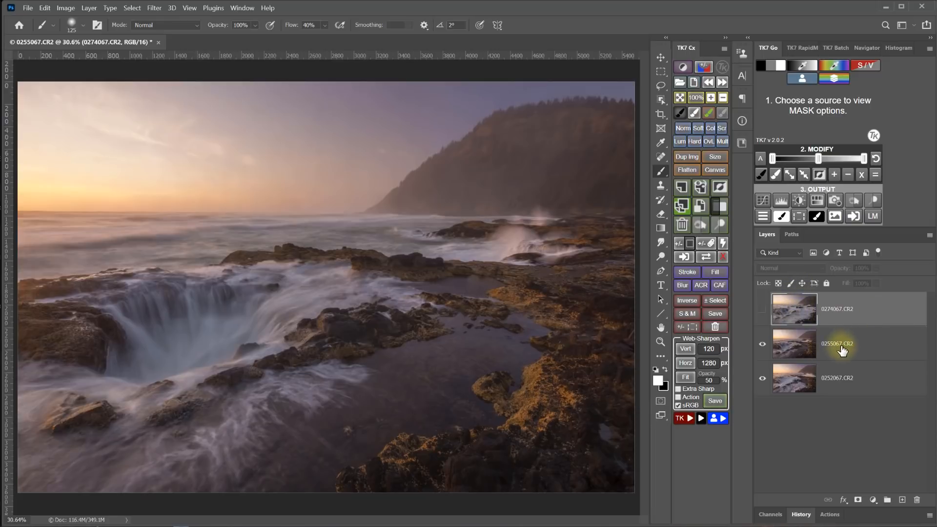
Add a black layer mask to the 0255067.CR2 layer
left_click(819, 342)
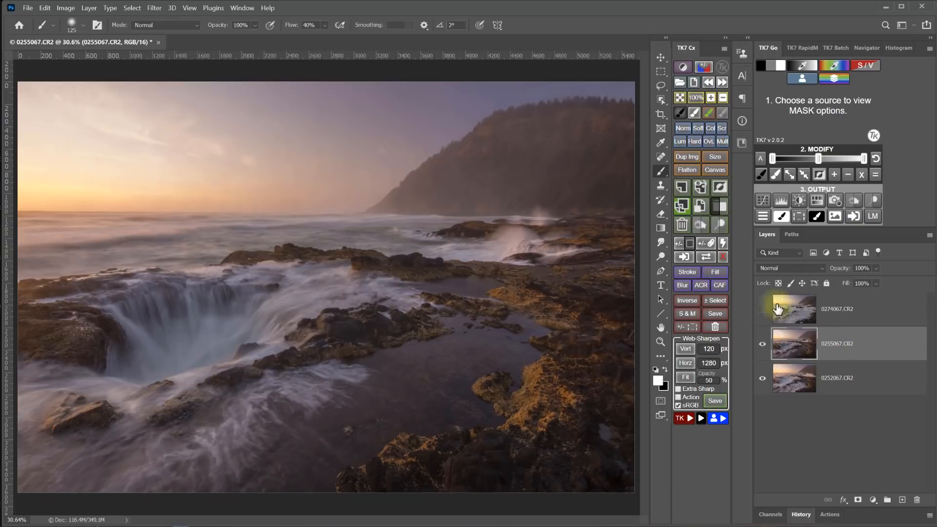
left_click(692, 244)
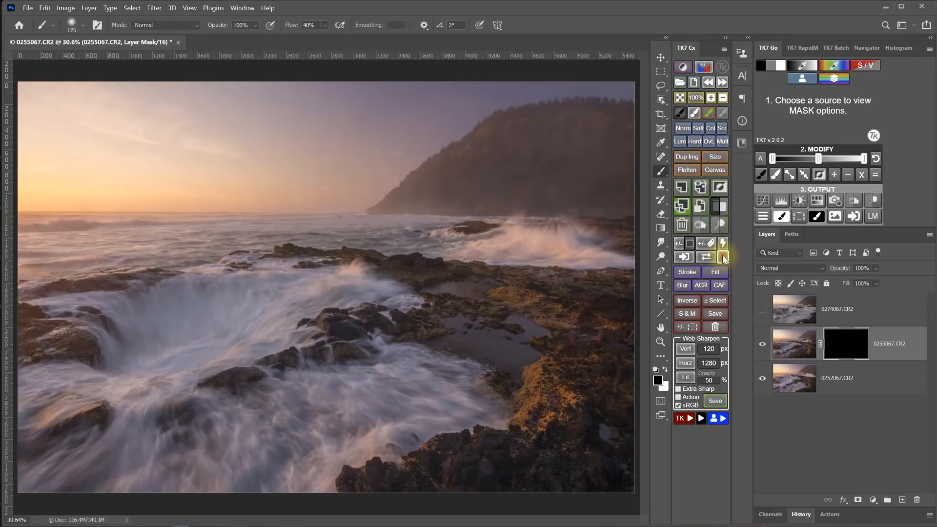
Toggle the black mask on the 0255067.CR2 layer off and on to compare the masked and unmasked image
left_click(837, 346, "shift")
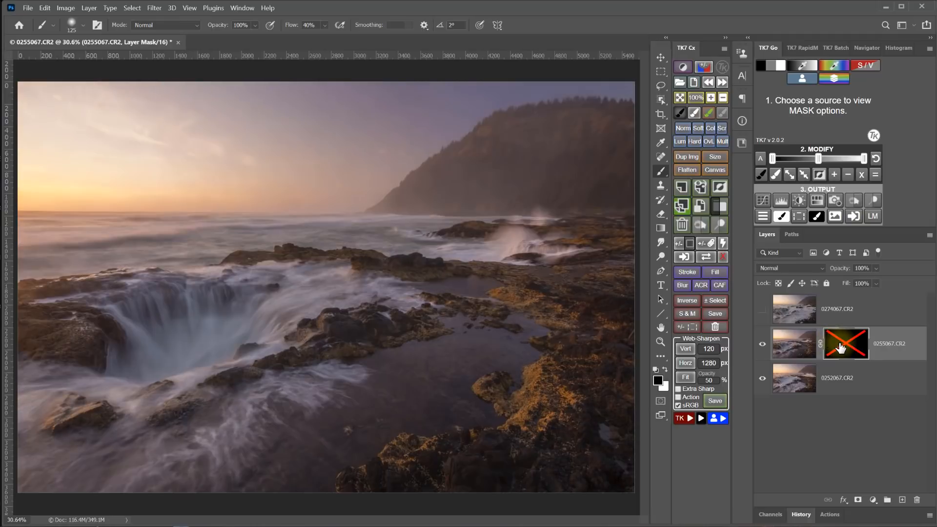
left_click(840, 348, "shift")
left_click(839, 347, "shift")
left_click(839, 348, "shift")
left_click(840, 347, "shift")
left_click(839, 348, "shift")
left_click(840, 348, "shift")
left_click(840, 348, "shift")
left_click(840, 347, "shift")
left_click(840, 348, "shift")
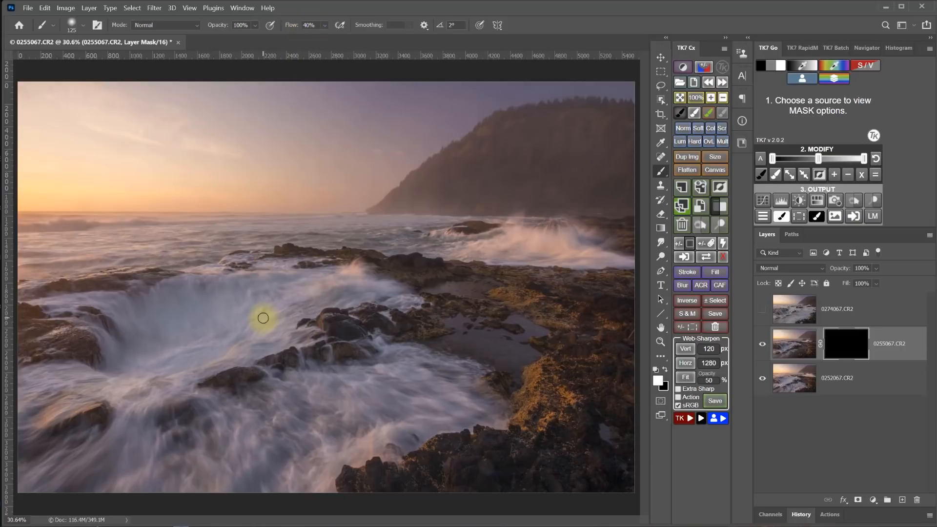
With a 400 px brush, paint white on the 0255067.CR2 mask over the water sinkhole, and check against the unmasked layer
key("bracketright")
key("bracketright")
key("bracketright")
key("bracketright")
key("bracketright")
key("bracketright")
key("bracketright")
key("bracketright")
key("bracketright")
key("bracketright")
key("bracketright")
key("bracketright")
key("bracketright")
key("bracketright")
key("bracketright")
key("bracketright")
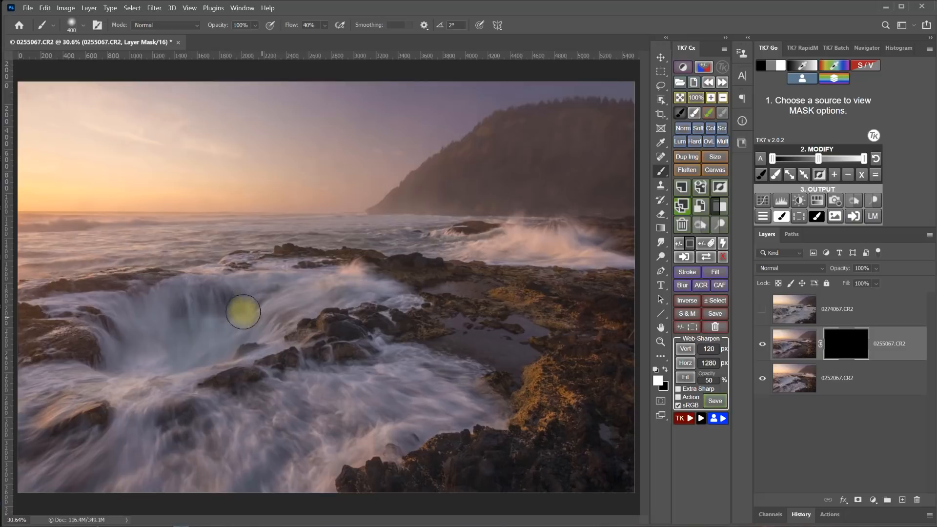
left_click_drag(247, 339, 194, 362)
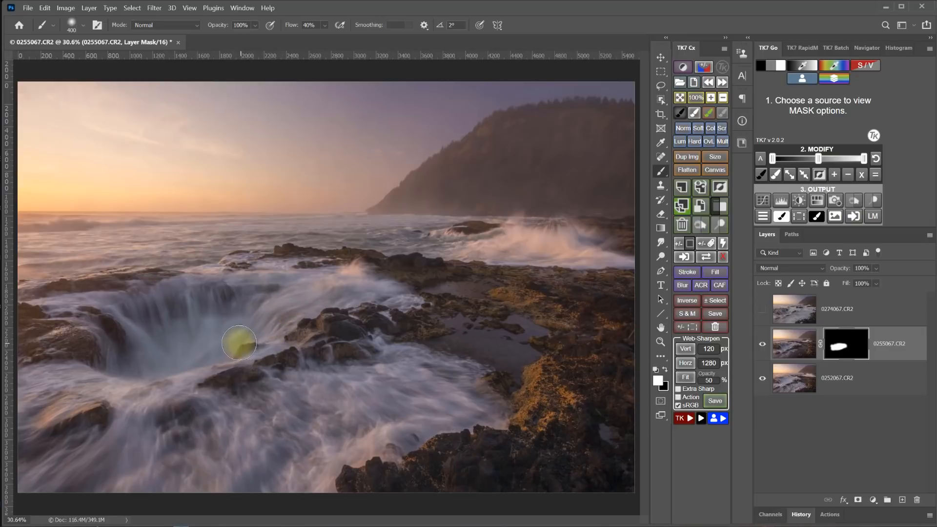
left_click(723, 257)
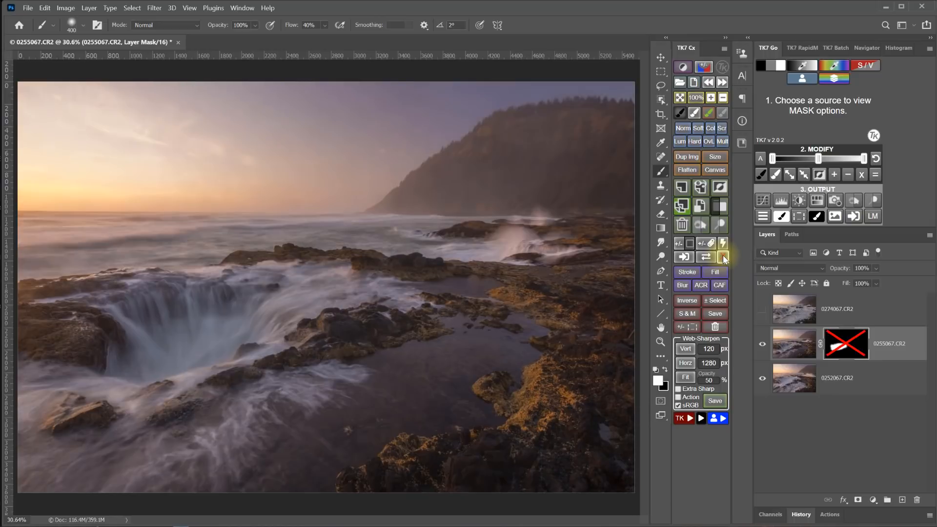
left_click(723, 256)
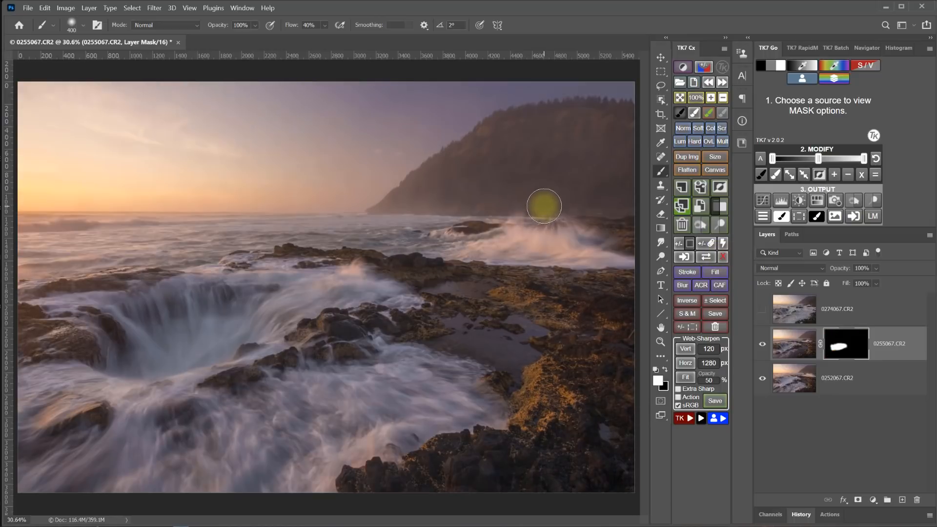
With a 150 px brush, paint white on the 0255067.CR2 mask over the wave splash on the far rocks
key("bracketleft")
key("bracketleft")
key("bracketleft")
key("bracketleft")
key("bracketleft")
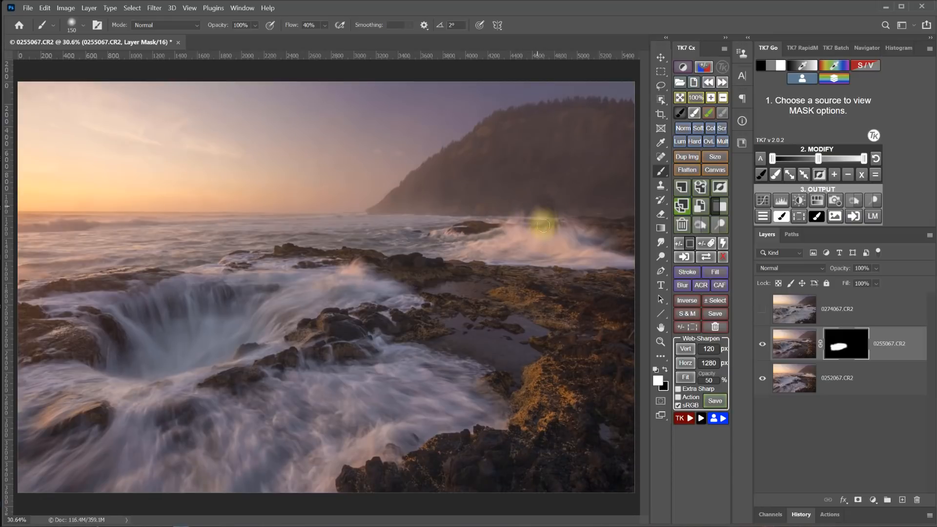
mouse_move(544, 224)
left_mouse_down()
mouse_move(543, 258)
mouse_move(540, 238)
left_mouse_up()
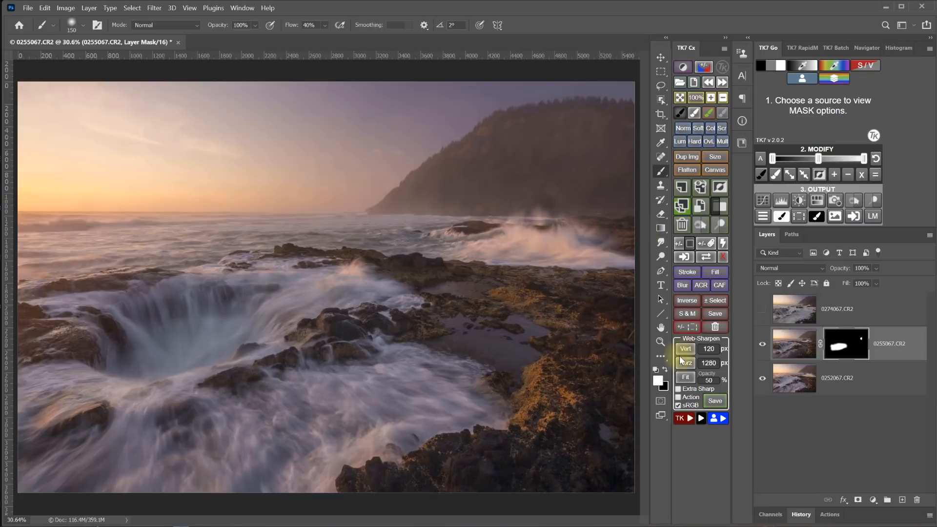
Paint black on the 0255067.CR2 mask around the base of the far splash, switch back to white and check against the unmasked layer
left_click(666, 371)
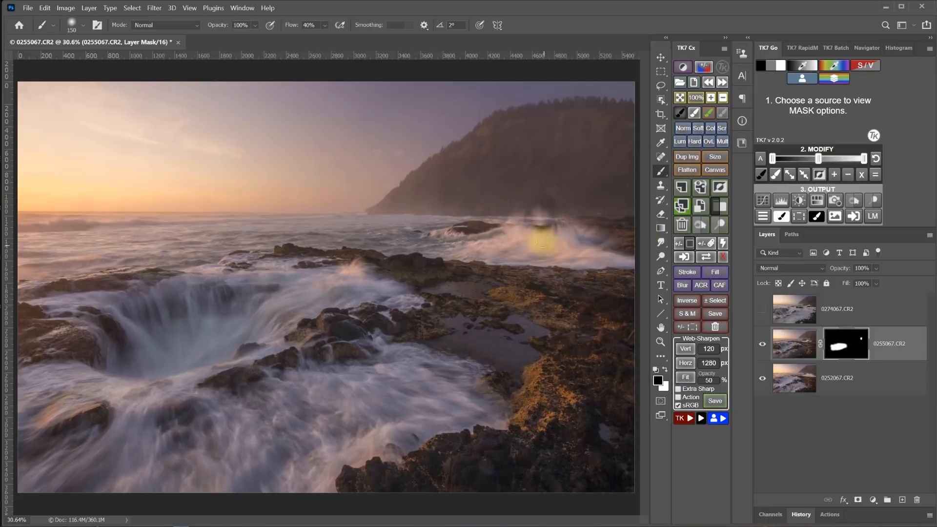
left_click_drag(529, 234, 544, 234)
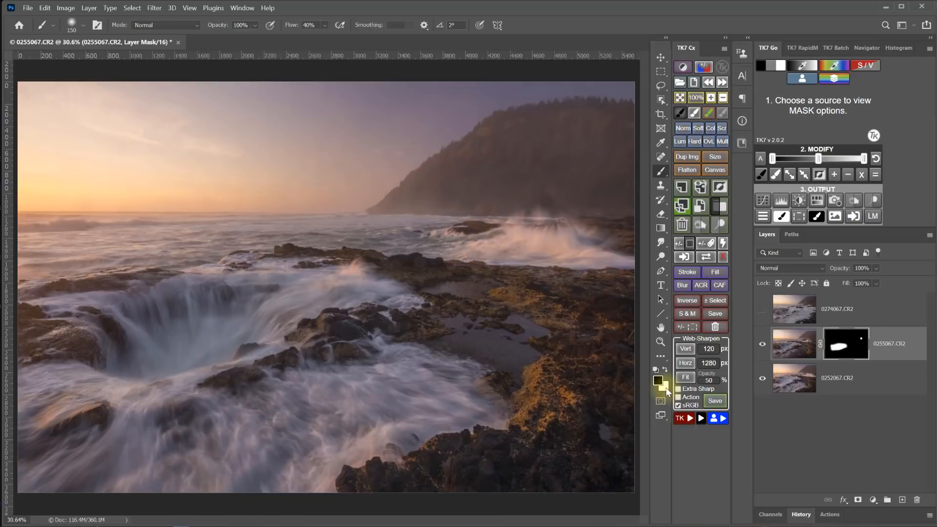
left_click(665, 370)
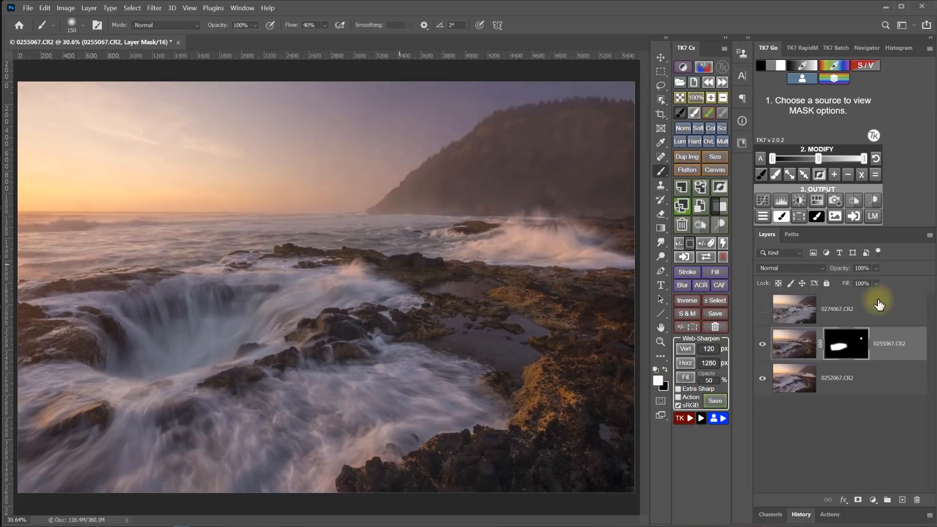
left_click(723, 257)
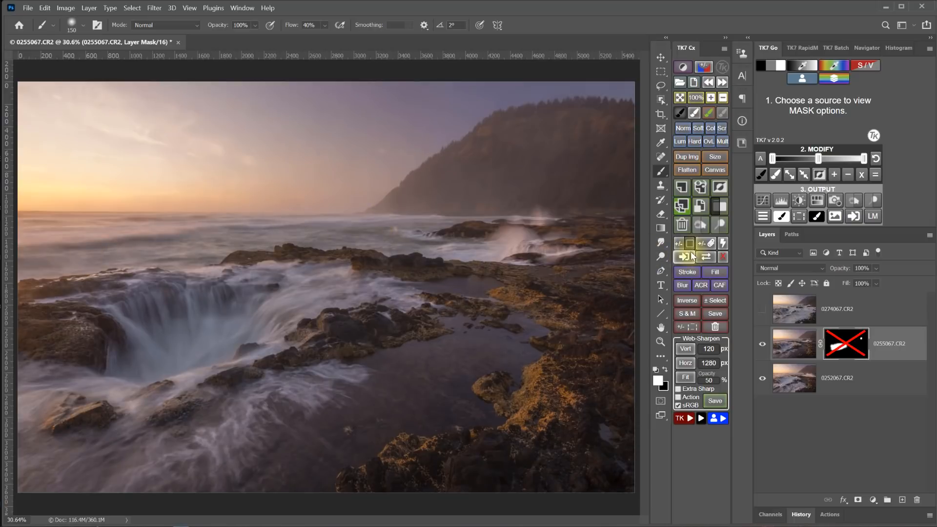
left_click(723, 256)
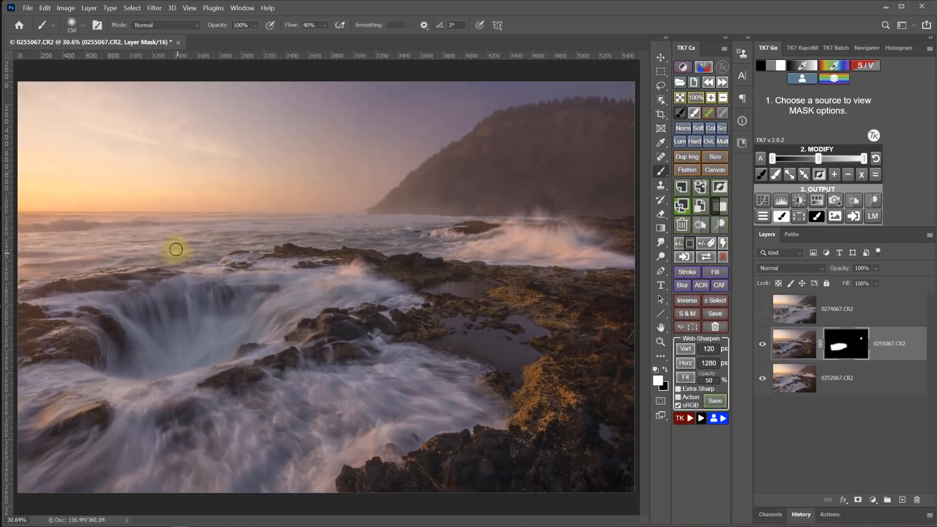
With an enlarged brush, paint white on the 0255067.CR2 mask across the distant ocean, then reduce the brush to 300 px
key("bracketright")
key("bracketright")
key("bracketright")
key("bracketright")
key("bracketright")
key("bracketright")
key("bracketright")
mouse_move(43, 235)
left_mouse_down()
mouse_move(62, 236)
mouse_move(20, 251)
mouse_move(151, 234)
mouse_move(381, 232)
left_mouse_up()
key("bracketleft")
key("bracketleft")
key("bracketleft")
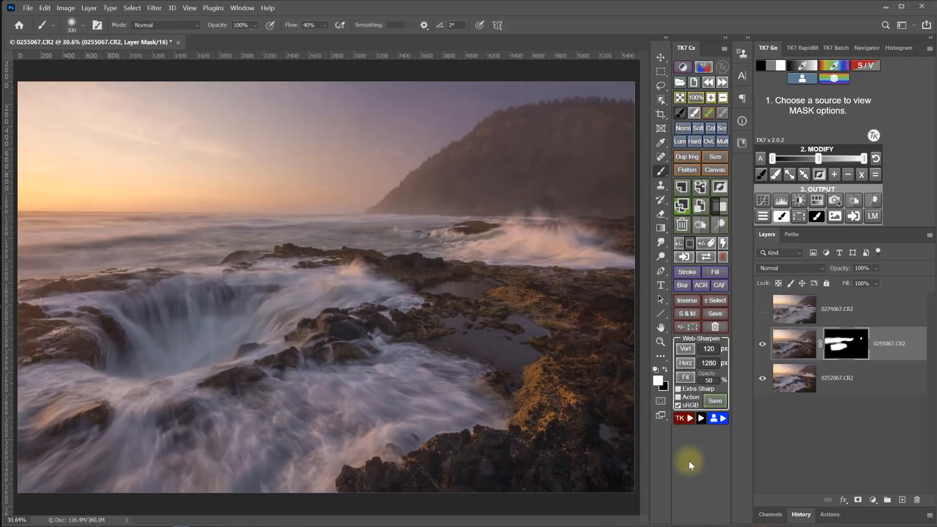
Show the 0274067.CR2 layer, give it a black mask and paint white on the mask over the sinkhole
left_click(807, 316)
left_click(762, 345)
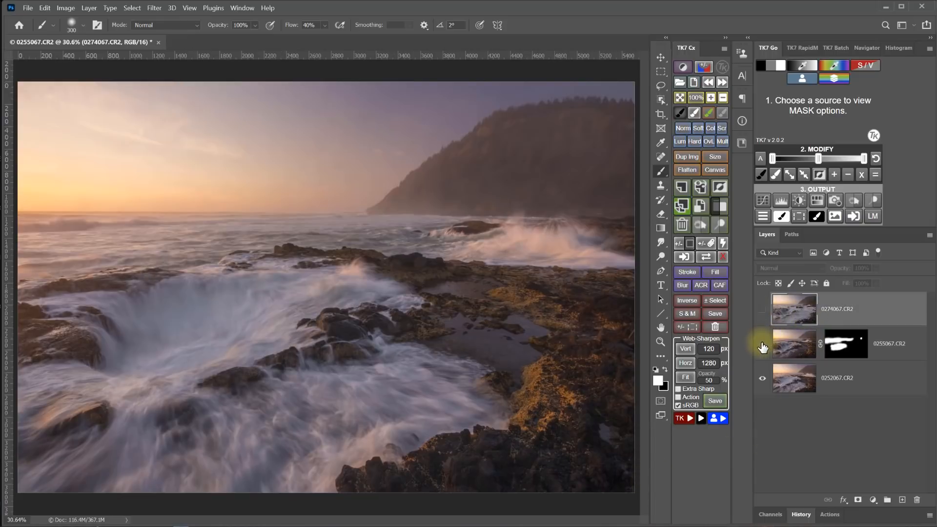
left_click(762, 345)
left_click(762, 345)
left_click(763, 346)
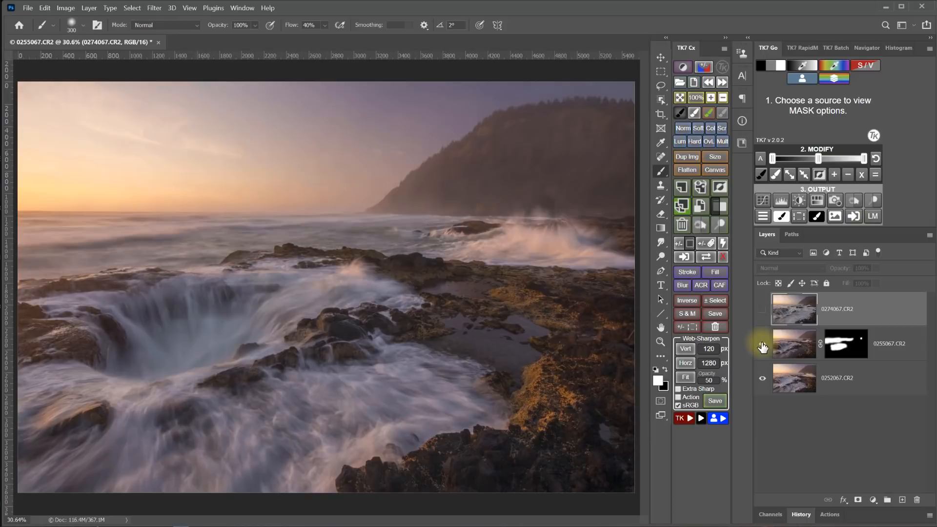
left_click(763, 309)
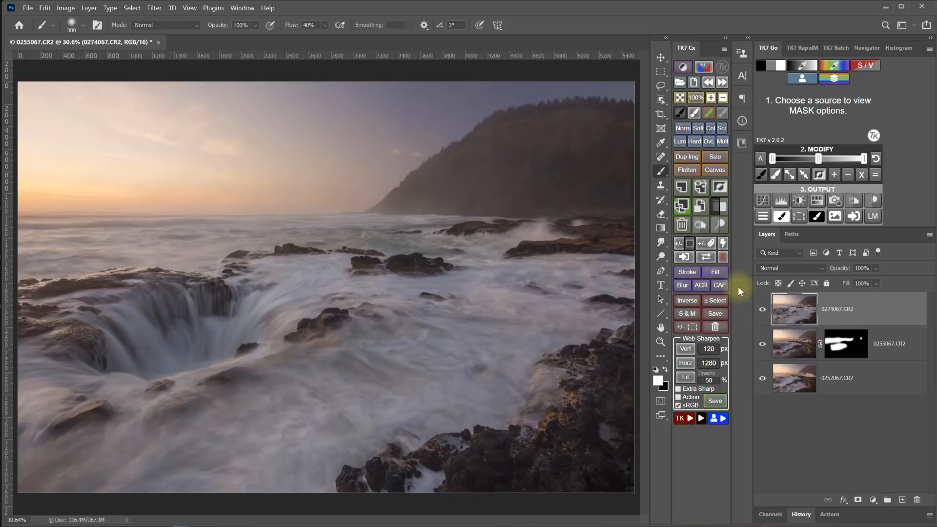
left_click(690, 243)
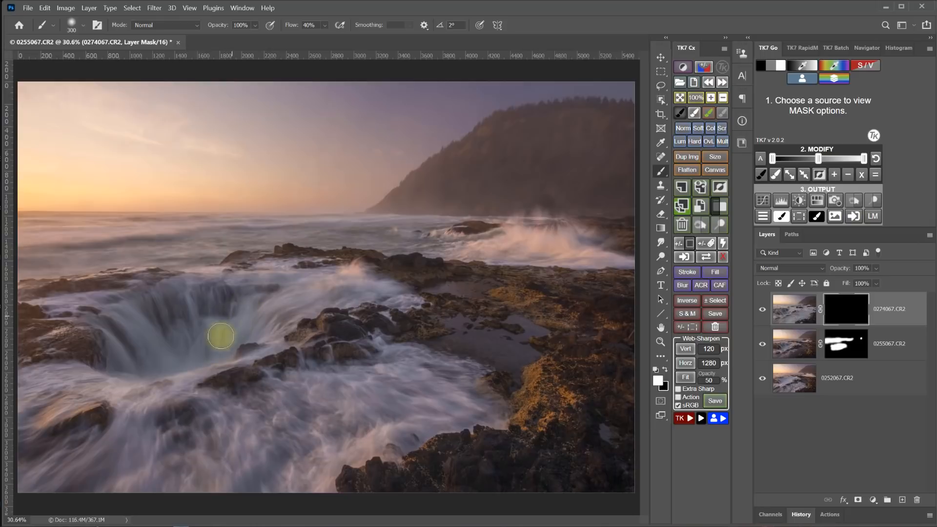
mouse_move(188, 331)
left_mouse_down()
mouse_move(177, 354)
mouse_move(198, 355)
mouse_move(169, 359)
left_mouse_up()
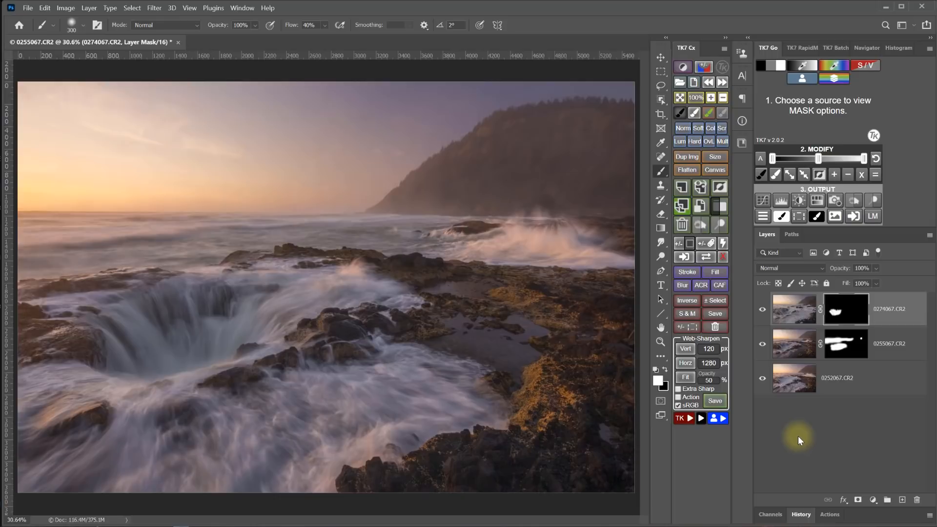
Review the blend by showing only the 0252067.CR2 layer and restoring the 0255067.CR2 and 0274067.CR2 layers one at a time
left_click(762, 378, "alt")
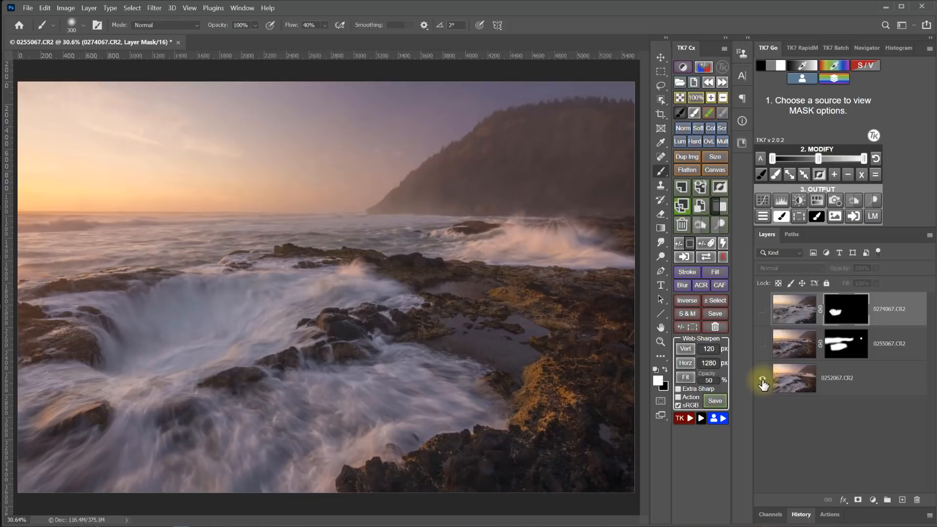
left_click(763, 344)
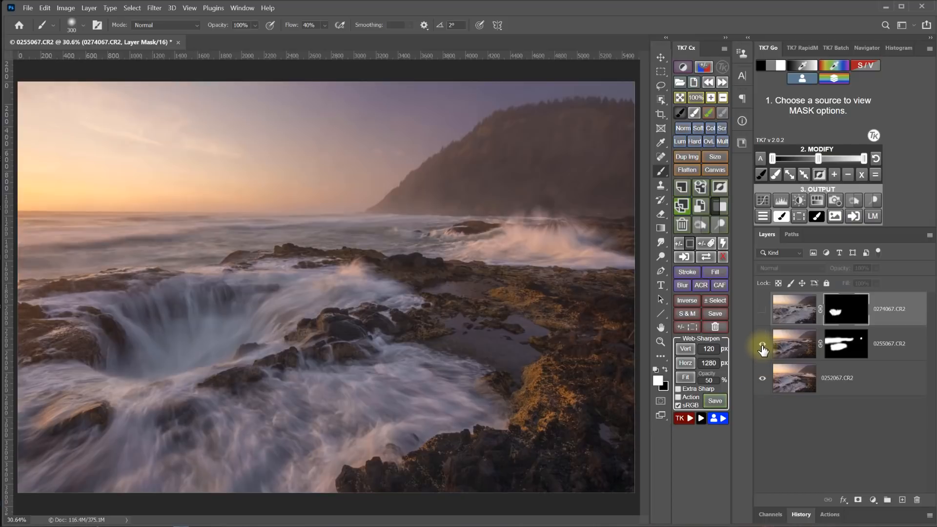
left_click(762, 312)
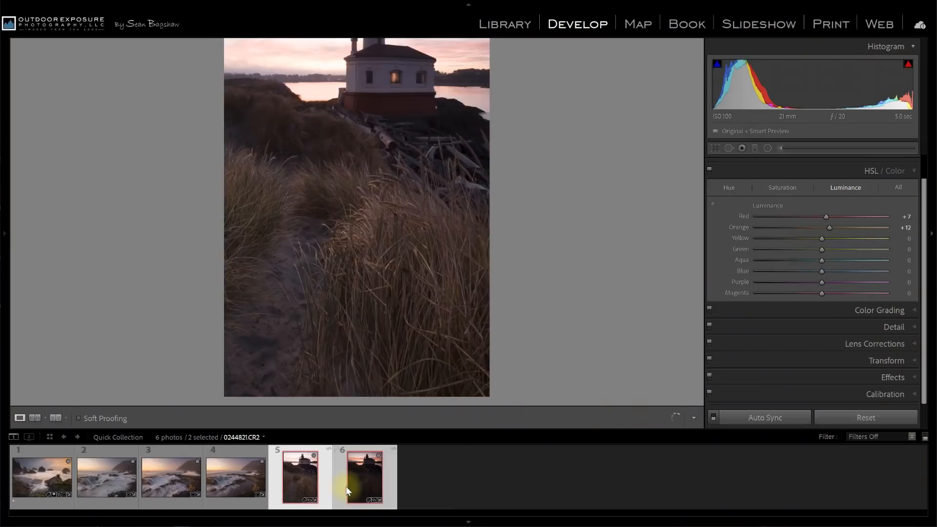
Compare the two selected lighthouse exposures, open both as Smart Objects in Photoshop and check the two opened documents
left_click(347, 488, "ctrl")
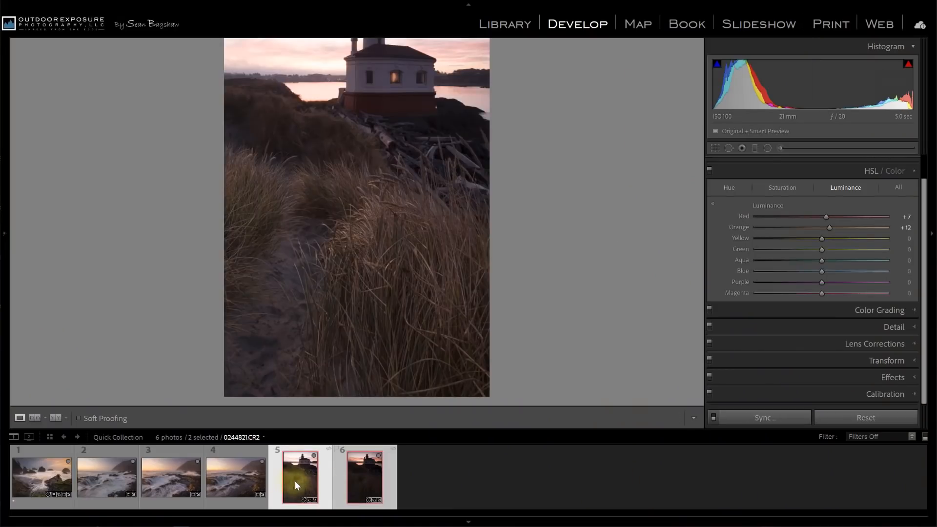
left_click(459, 244)
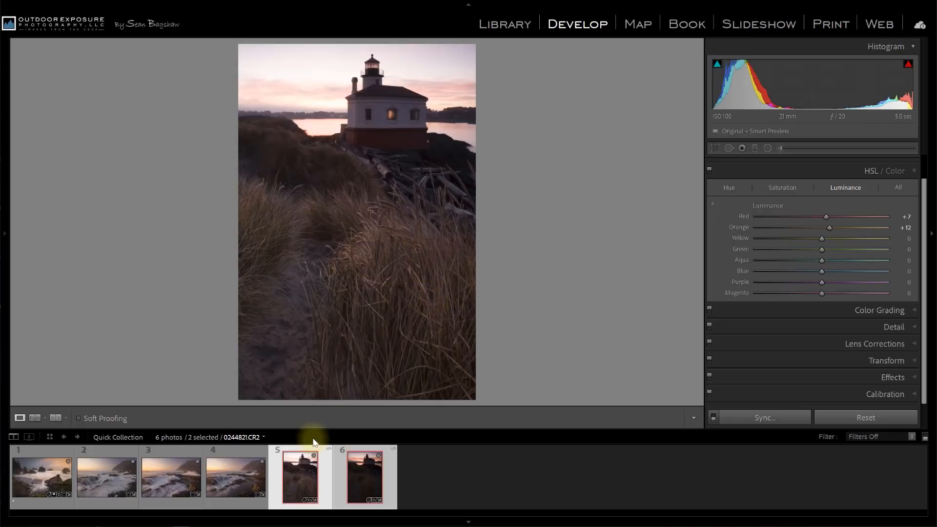
left_click(359, 487)
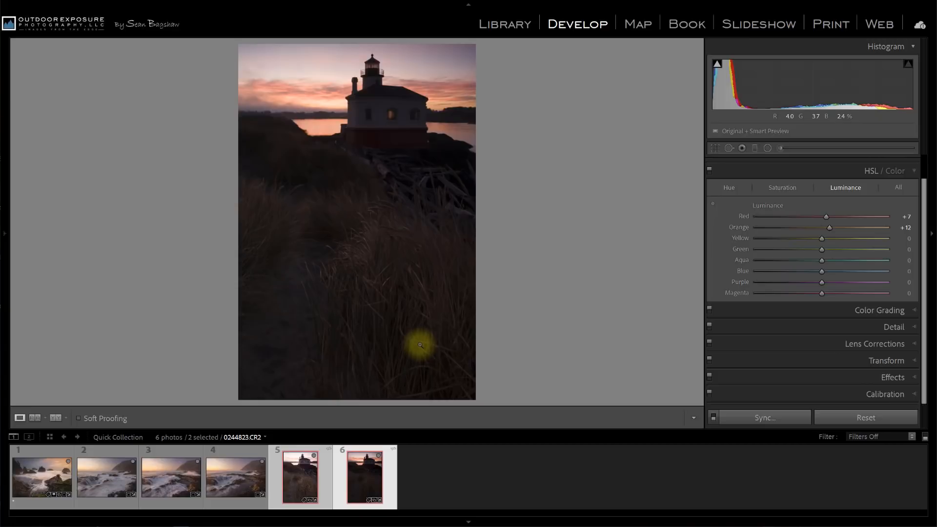
left_click(300, 488)
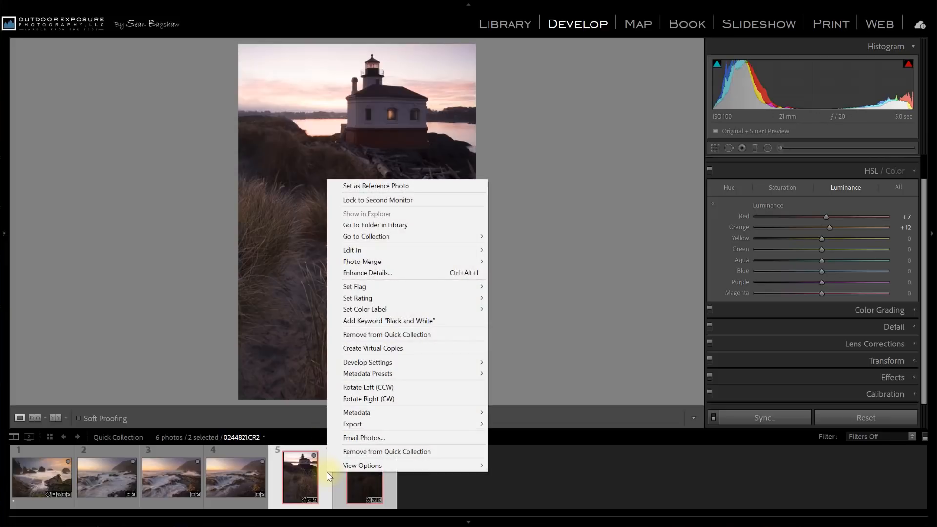
mouse_move(351, 251)
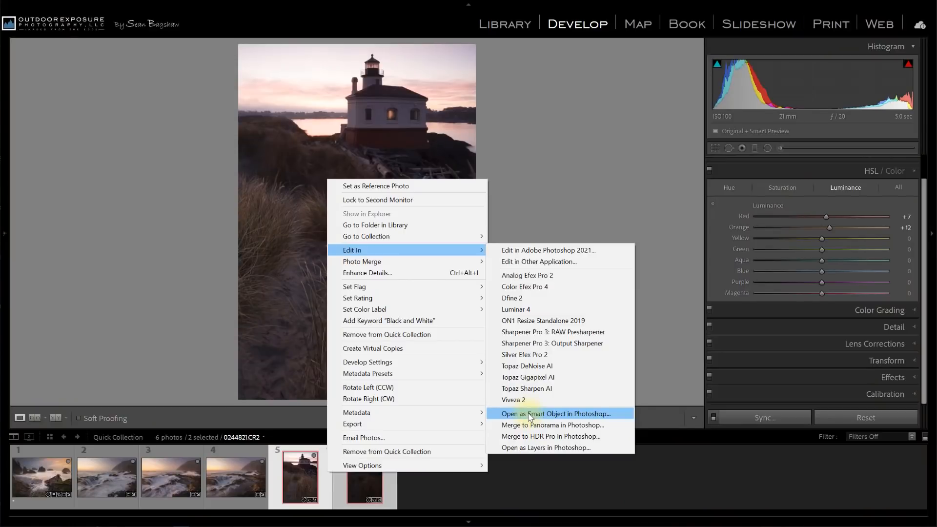
left_click(529, 415)
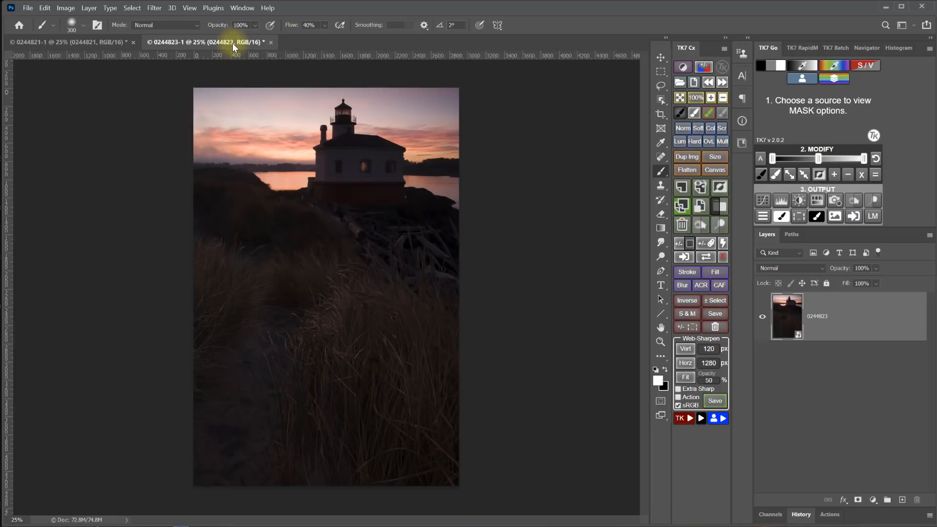
left_click(86, 42)
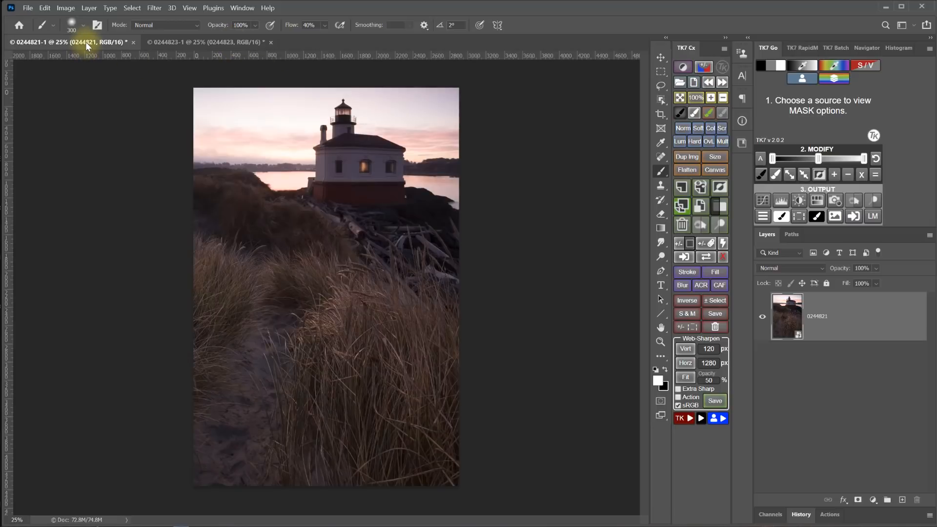
left_click(192, 42)
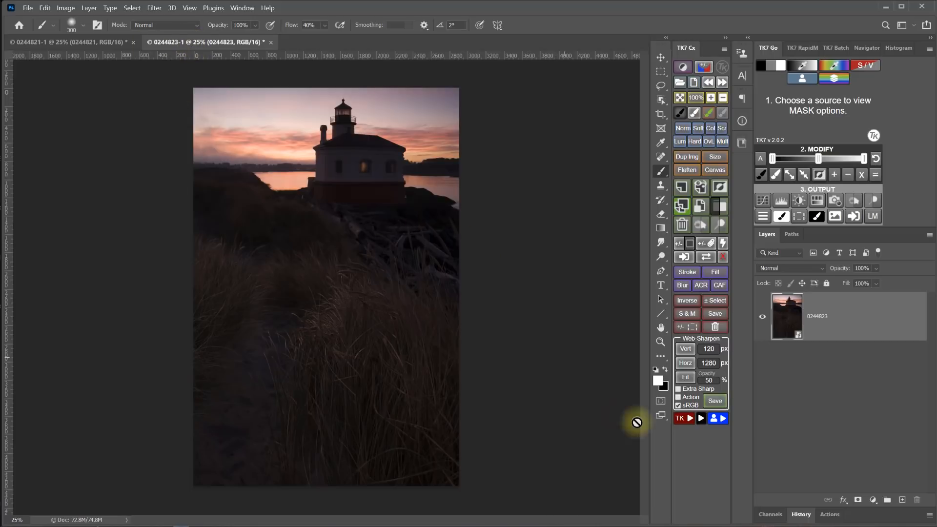
left_click(687, 421)
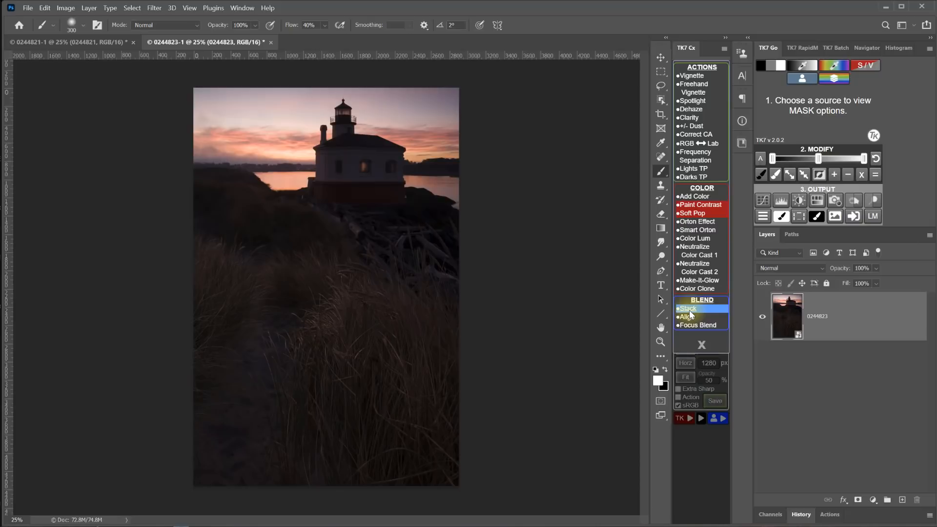
left_click(689, 310)
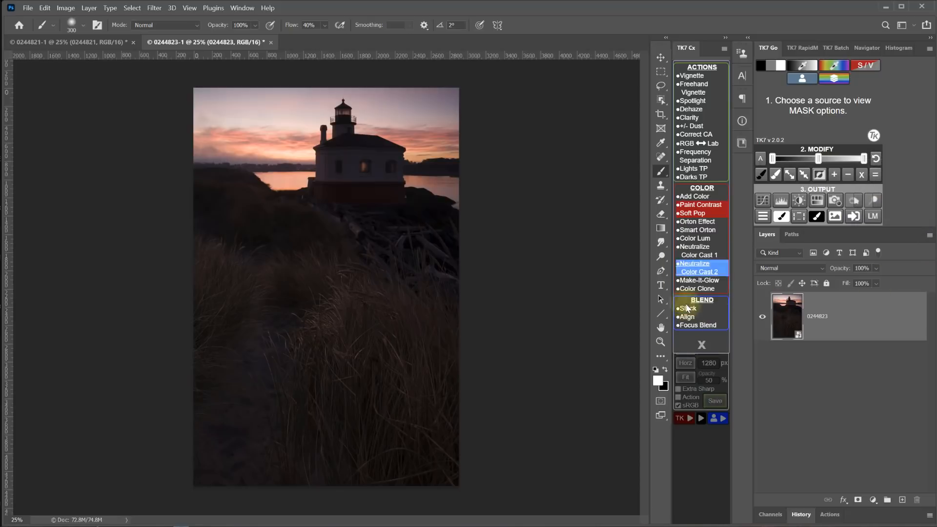
left_click(702, 345)
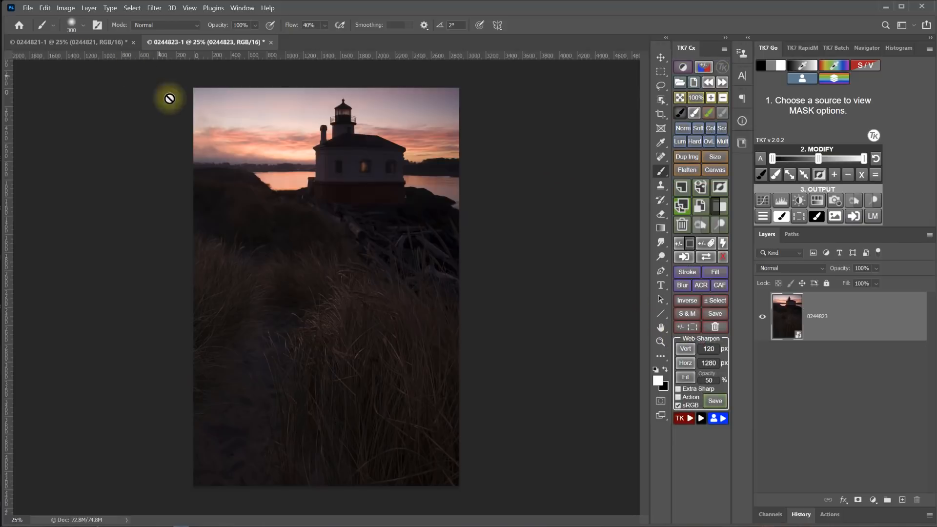
Copy the dark 0244823 exposure into the 0244821-1 document as an aligned layer above 0244821, using the Move tool
left_click(661, 58)
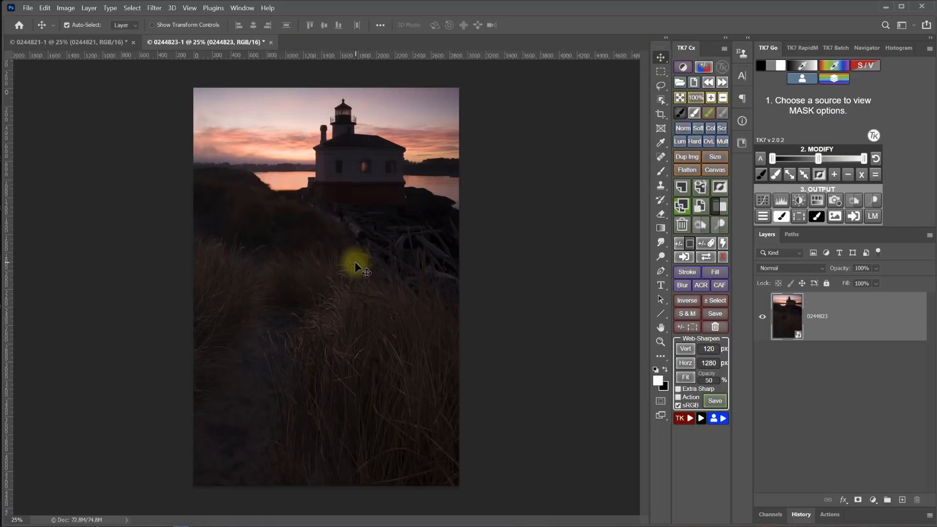
key("shift")
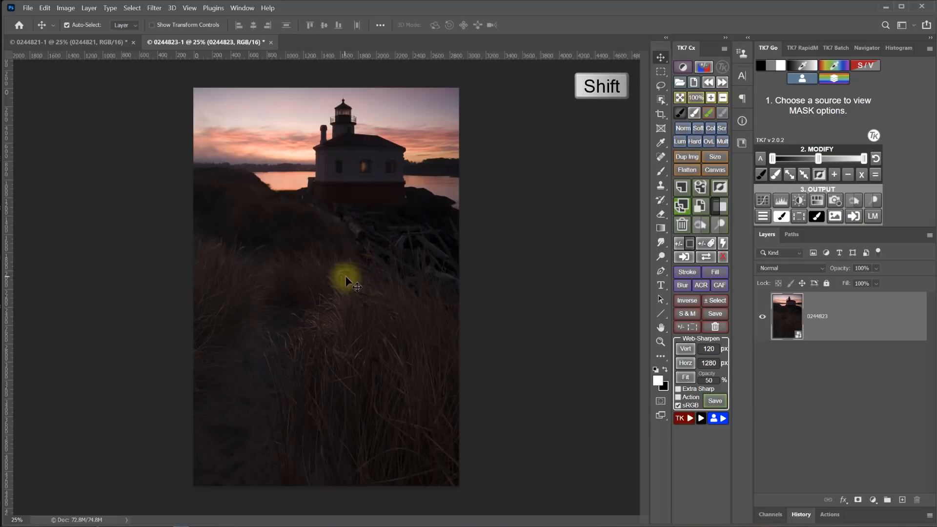
left_click_drag(341, 212, 88, 42)
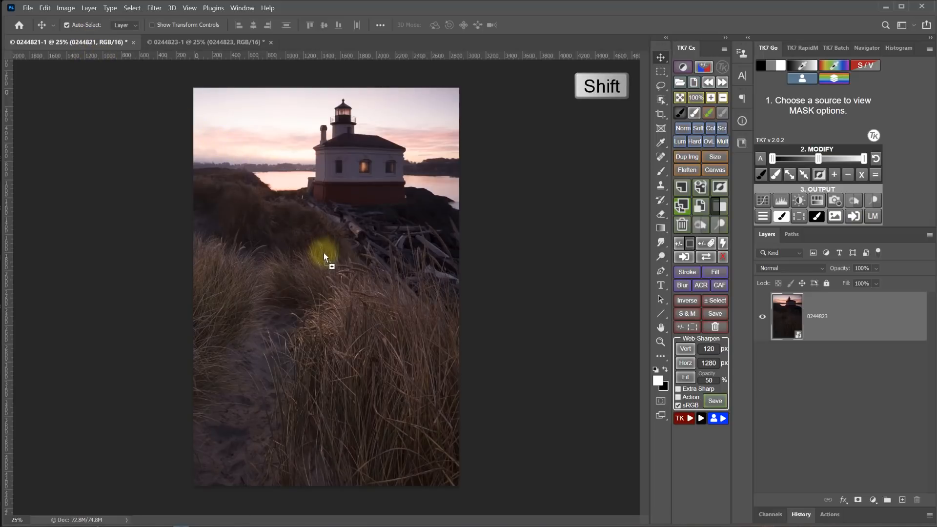
left_click_drag(324, 253, 324, 252)
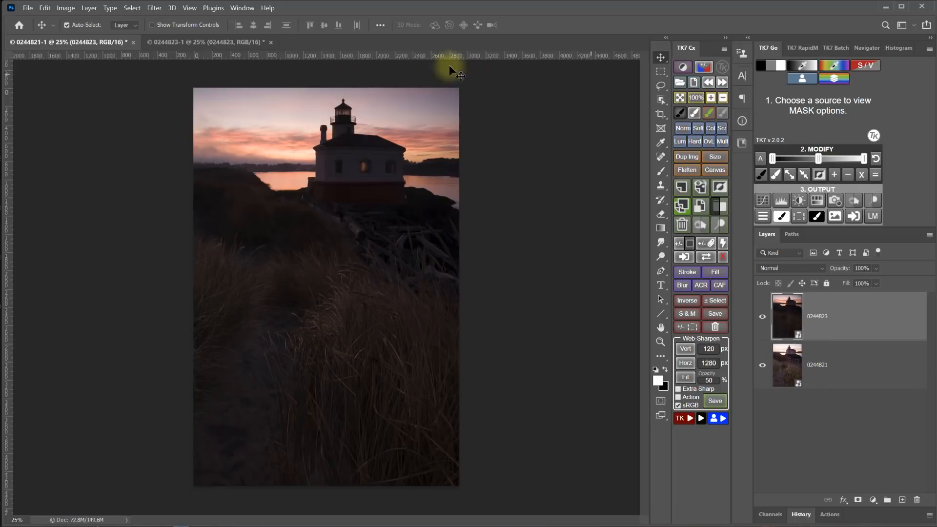
Close the 0244823-1 document without saving its changes
left_click(195, 41)
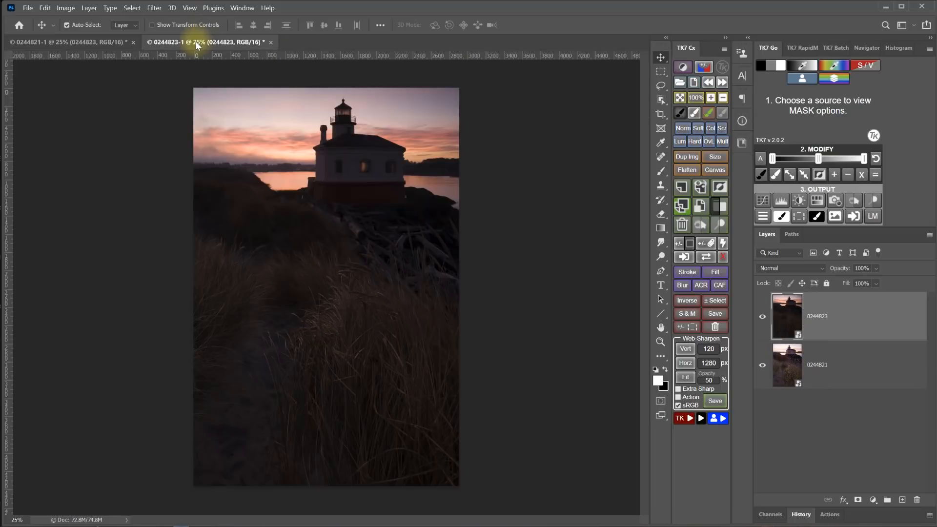
left_click(271, 42)
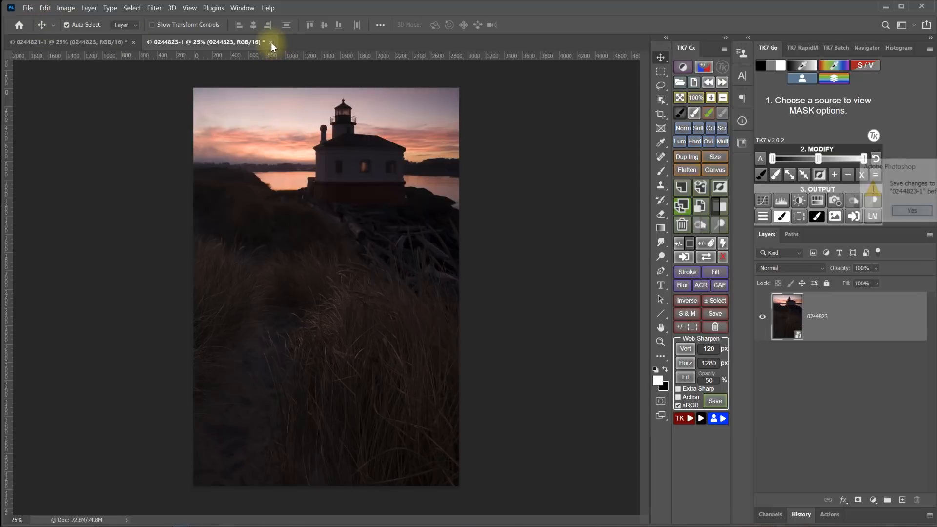
key("n")
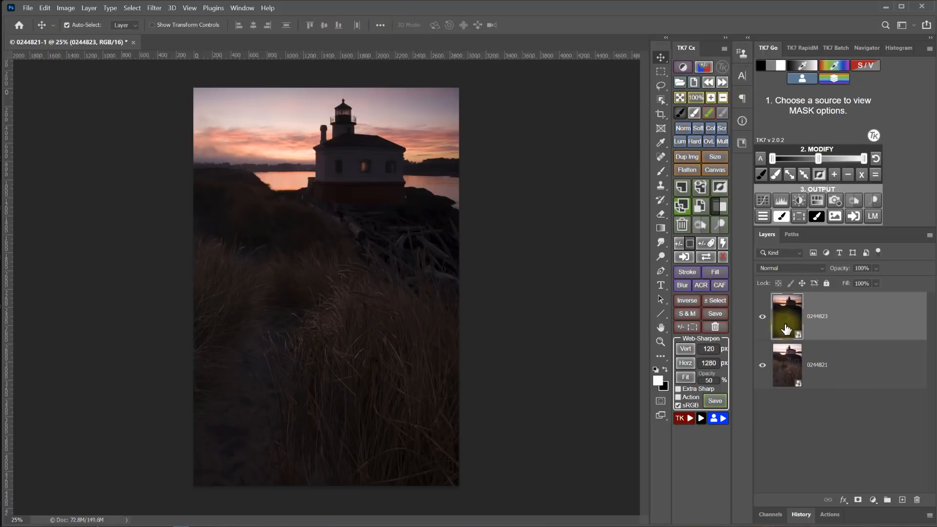
Compare the two exposures, hide the 0244823 layer and generate a red-channel Lights-2 luminosity mask preview from the 0244821 layer
left_click(762, 318)
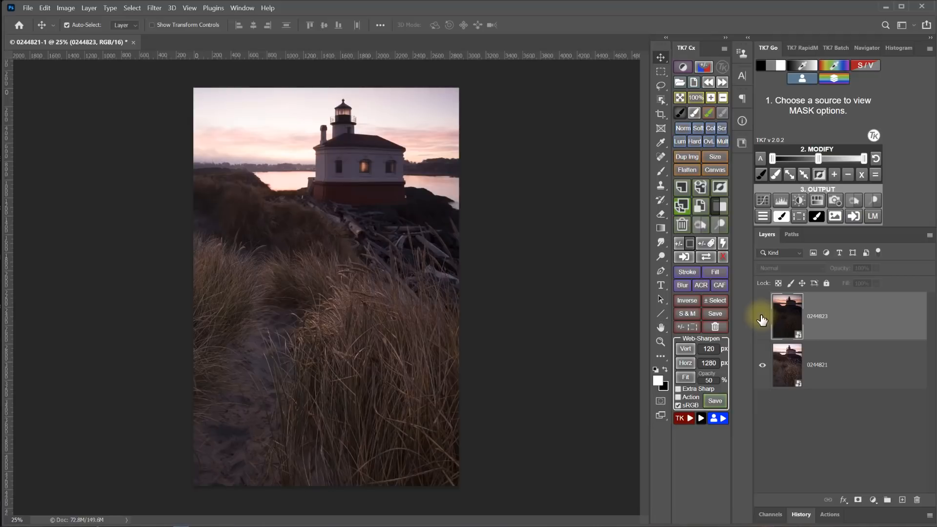
left_click(762, 318)
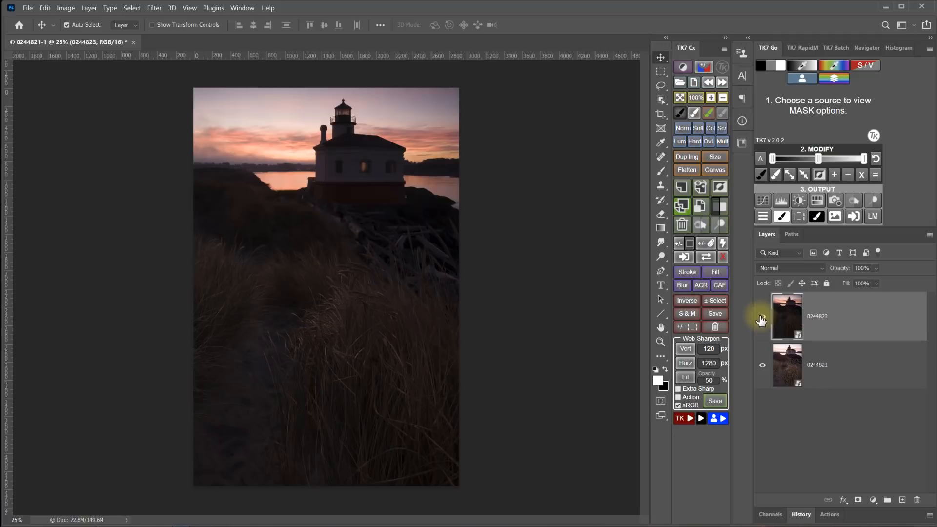
left_click(762, 320)
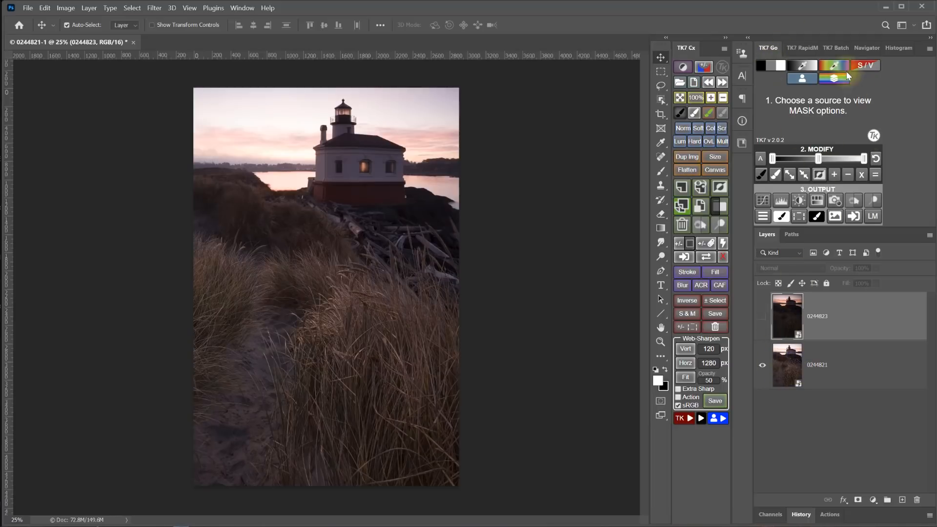
left_click(769, 65)
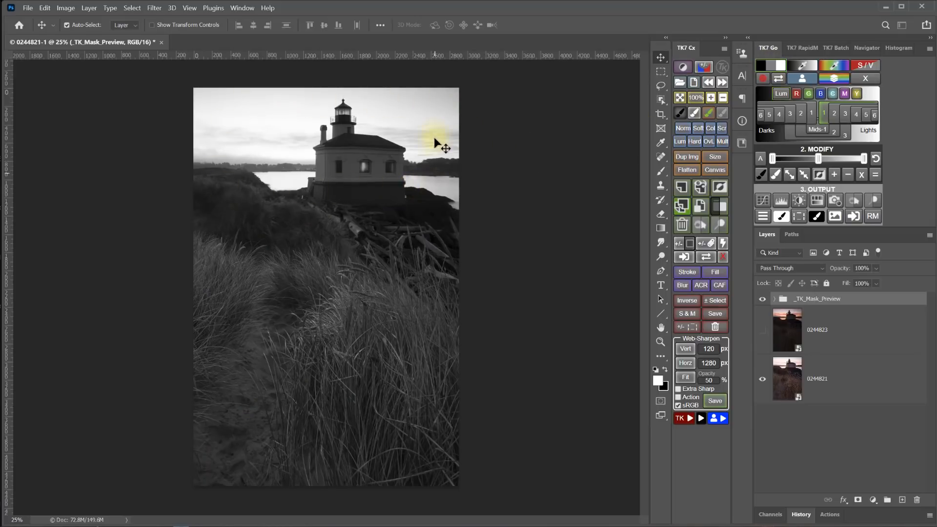
left_click(833, 116)
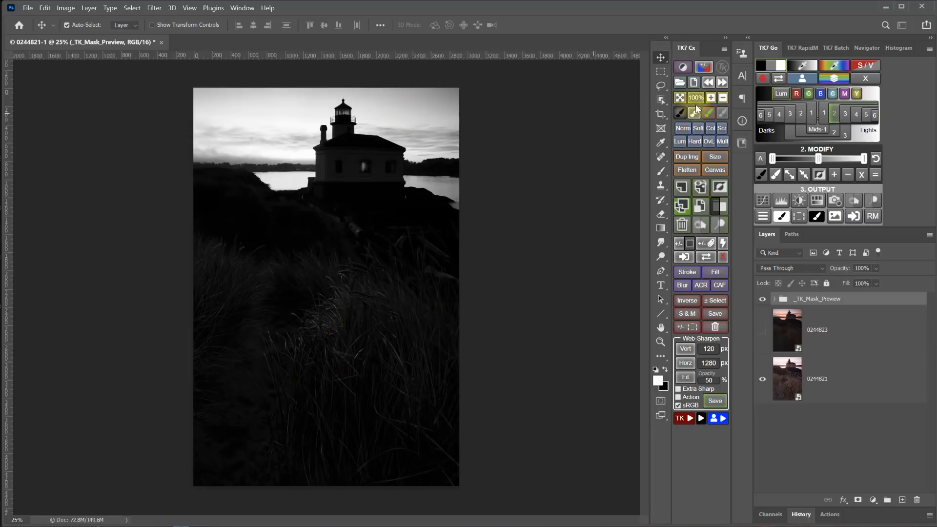
left_click(797, 92)
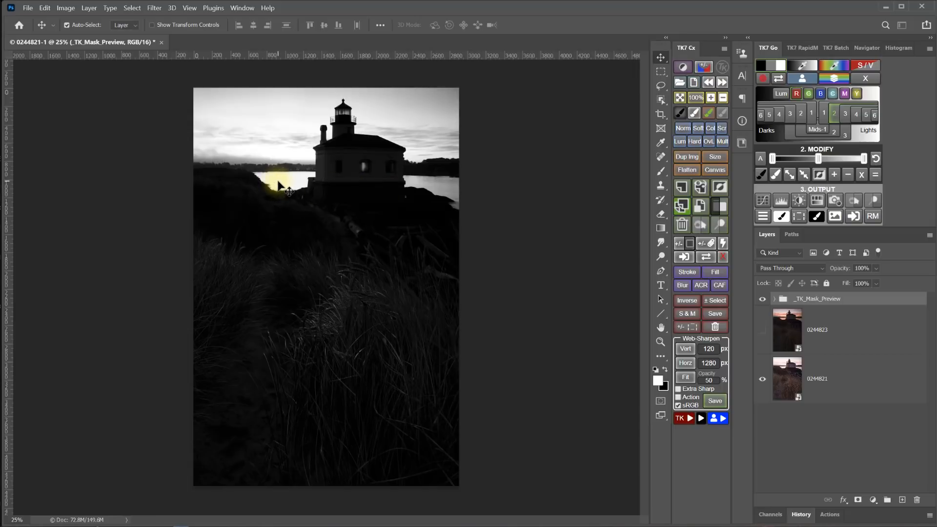
Lower the white point of the Lights-2 mask preview to brighten the sky and water
left_click(850, 113)
left_click_drag(863, 157, 839, 165)
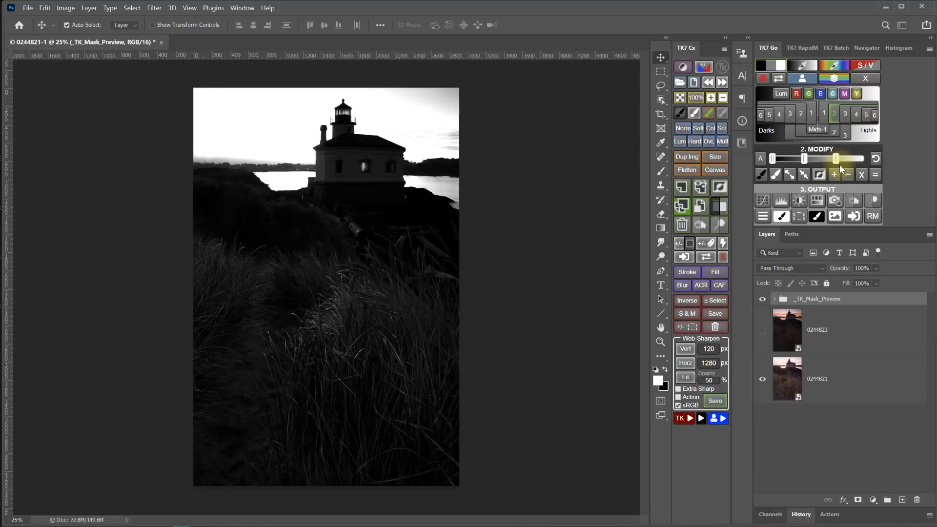
left_click_drag(839, 160, 842, 161)
Paint the grassy foreground of the mask preview solid black with a brush enlarged to 1800 px
left_click(762, 176)
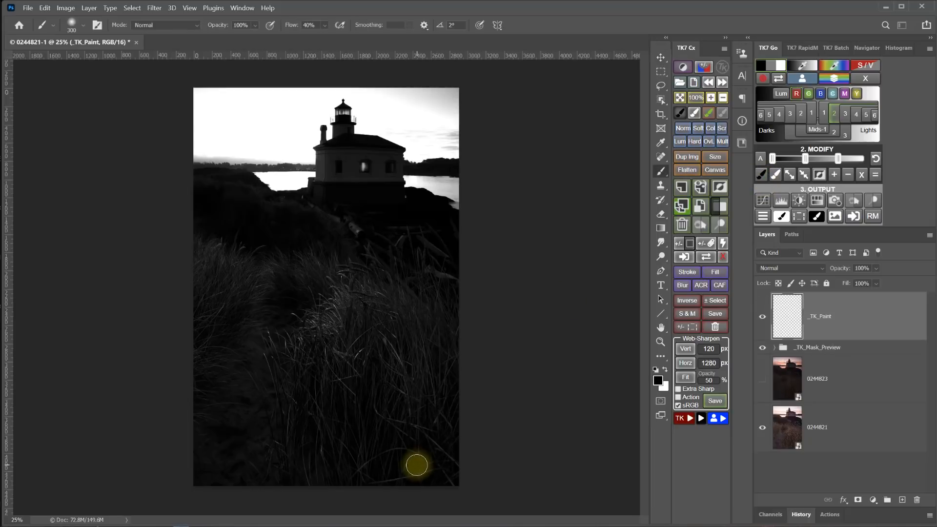
key("bracketright")
key("bracketright")
key("bracketright")
key("bracketright")
key("bracketright")
key("bracketright")
key("bracketright")
key("bracketright")
key("bracketright")
key("bracketright")
key("bracketright")
key("bracketright")
key("bracketright")
key("bracketright")
key("bracketright")
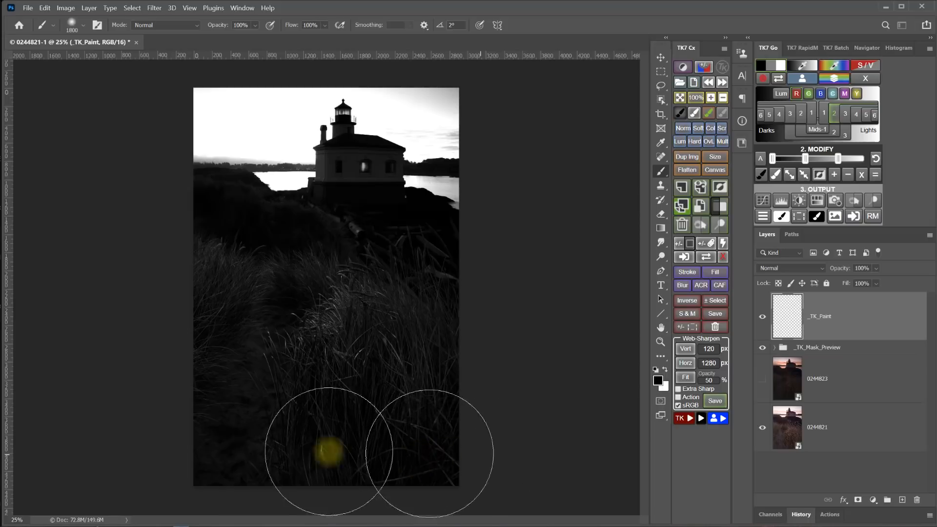
mouse_move(328, 449)
left_mouse_down()
mouse_move(449, 391)
mouse_move(567, 385)
mouse_move(127, 343)
mouse_move(246, 311)
mouse_move(533, 319)
mouse_move(206, 287)
mouse_move(150, 301)
mouse_move(366, 319)
mouse_move(474, 357)
mouse_move(204, 375)
mouse_move(219, 422)
mouse_move(449, 416)
mouse_move(478, 446)
mouse_move(240, 428)
mouse_move(180, 440)
mouse_move(308, 471)
mouse_move(509, 456)
left_mouse_up()
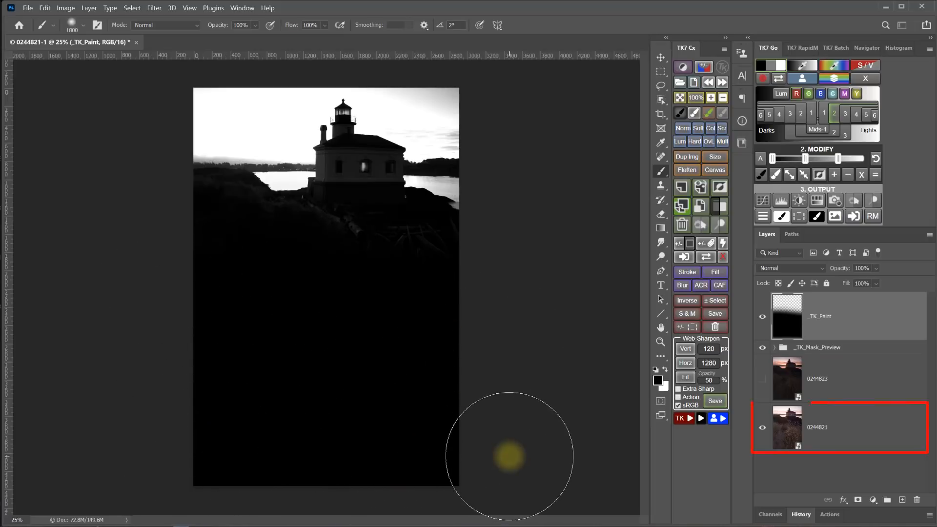
Switch to white paint and fill in the sky of the mask preview, reducing the brush in stages to 250 px
left_click(776, 176)
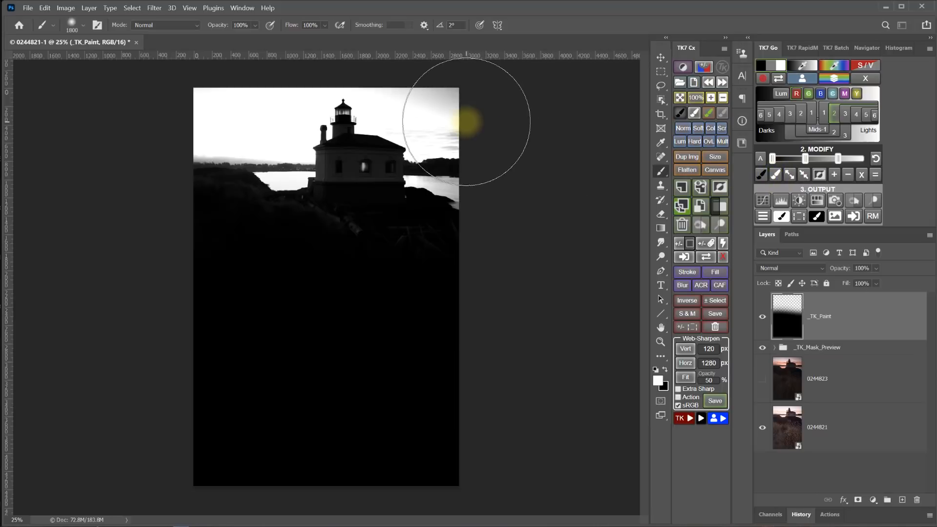
key("bracketright")
key("bracketright")
key("bracketright")
key("bracketright")
key("bracketright")
key("bracketright")
key("bracketright")
key("bracketleft")
key("bracketleft")
key("bracketleft")
key("bracketleft")
key("bracketleft")
key("bracketleft")
key("bracketleft")
key("bracketleft")
key("bracketleft")
key("bracketleft")
key("bracketleft")
key("bracketleft")
key("bracketleft")
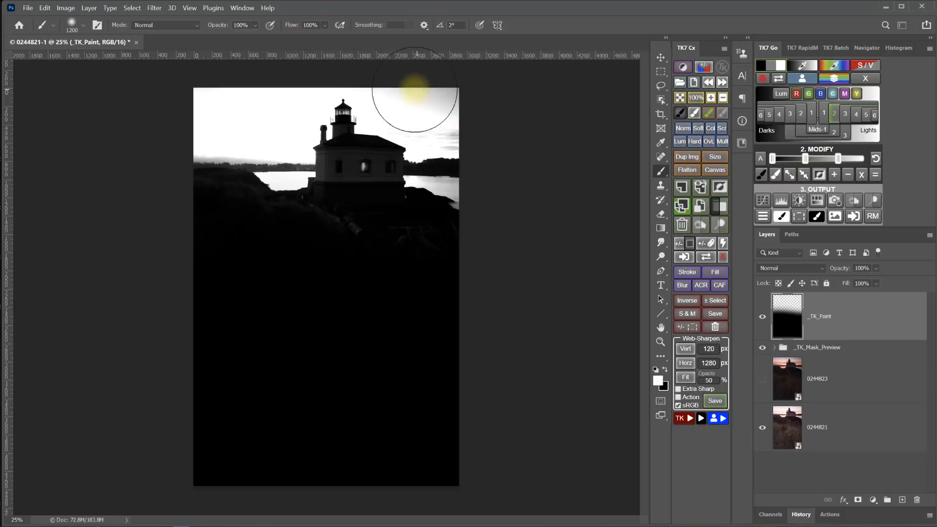
key("bracketleft")
key("bracketleft")
key("bracketleft")
key("bracketleft")
key("bracketleft")
key("bracketleft")
key("bracketleft")
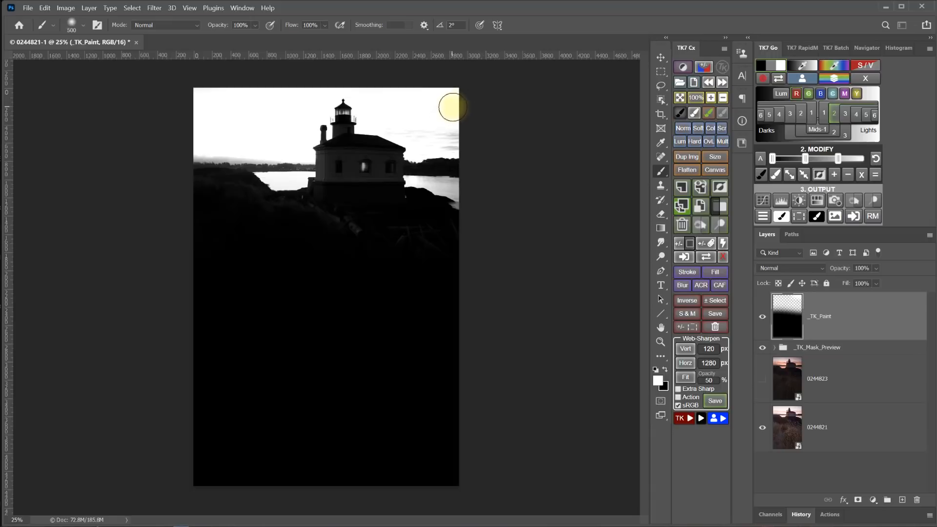
key("bracketleft")
key("bracketleft")
key("bracketleft")
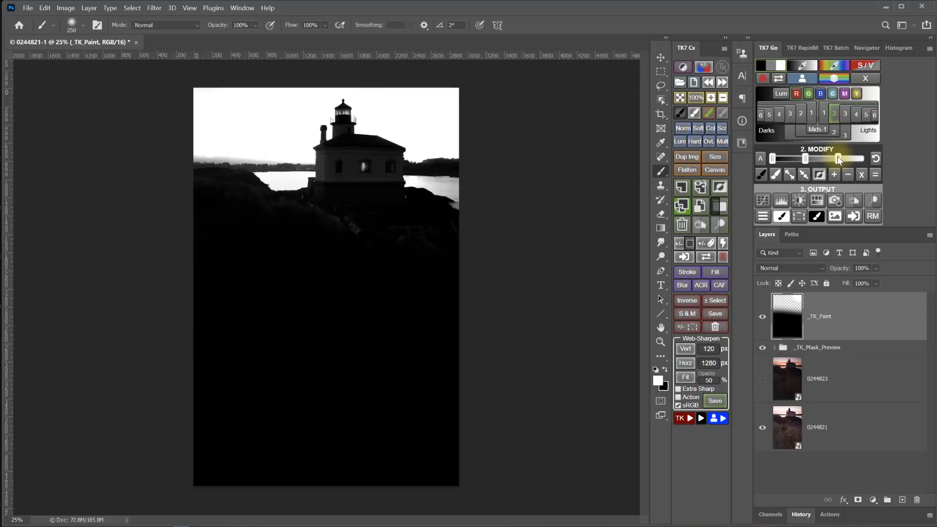
Lower the mask's white point further, then convert it to a Rapid Mask with the Dodge tool active for refining it
left_click_drag(837, 158, 814, 159)
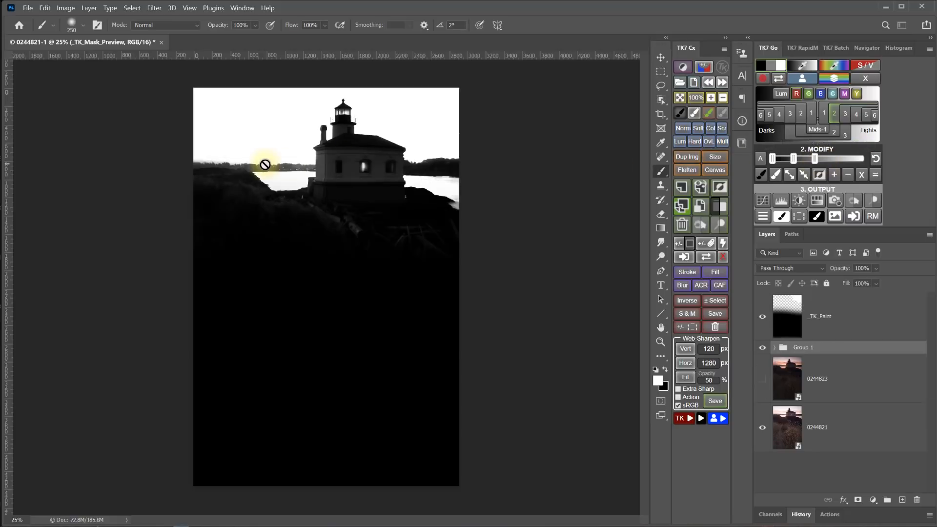
left_click(873, 217)
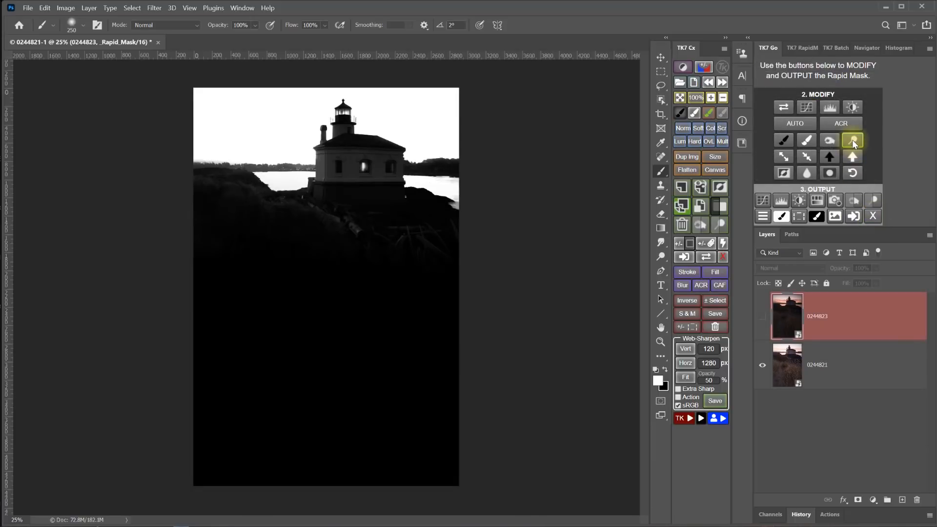
left_click(853, 147)
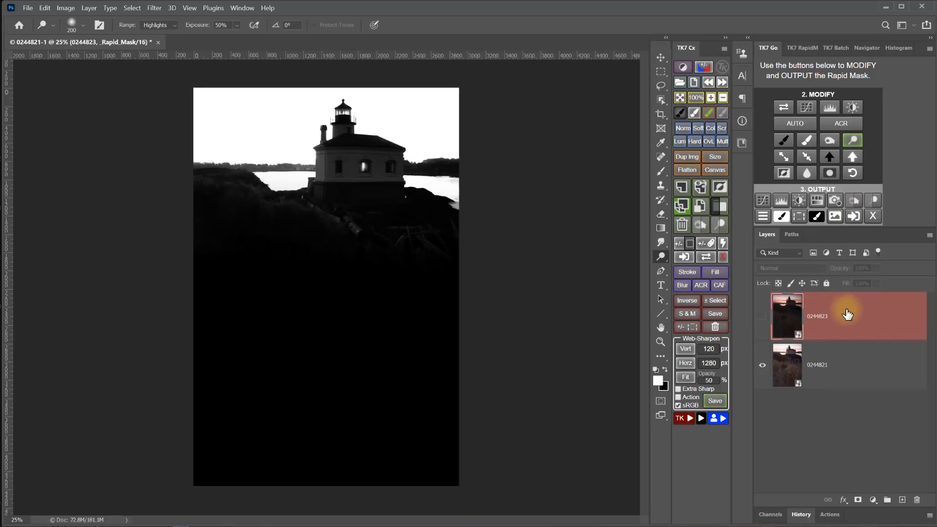
Apply the Rapid Mask as a layer mask on the 0244823 layer, make that layer visible, and exit Rapid Mask mode
left_click(845, 317)
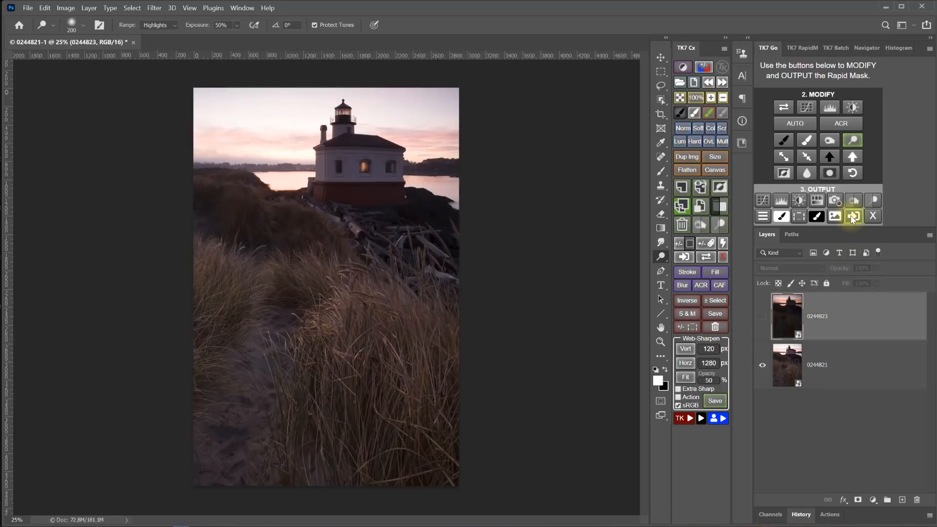
left_click(853, 218)
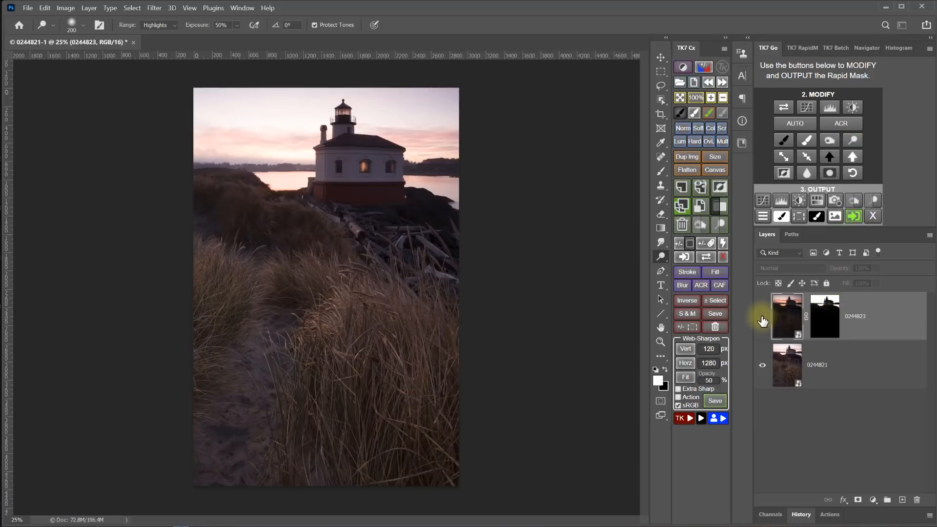
left_click(763, 321)
left_click(763, 320)
left_click(763, 320)
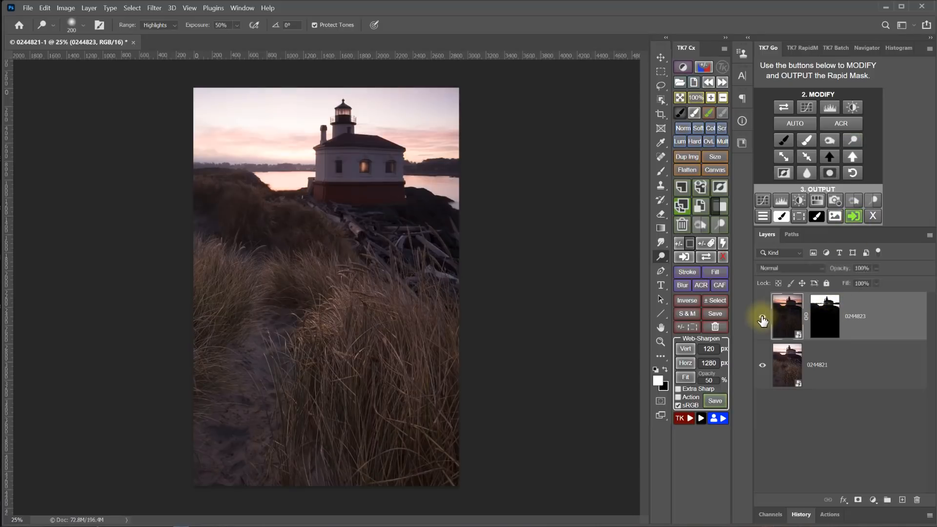
left_click(762, 321)
left_click(763, 321)
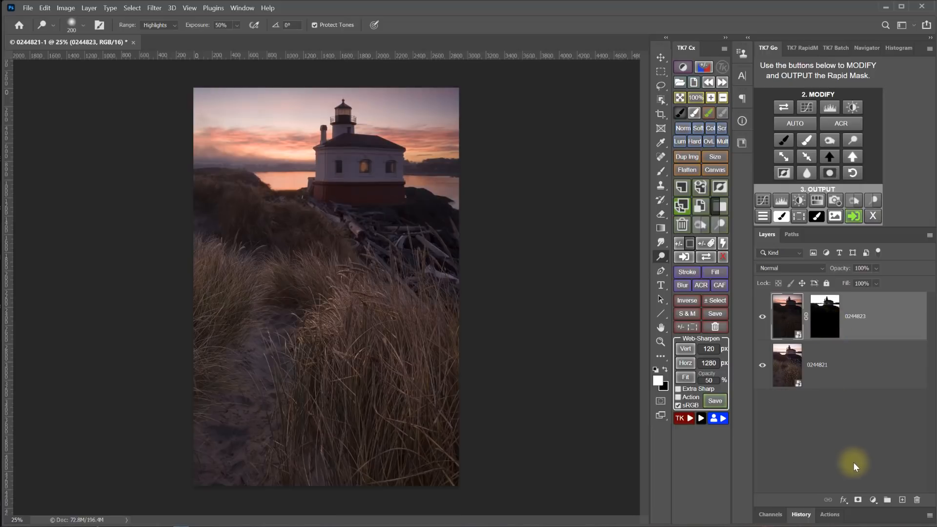
left_click(872, 222)
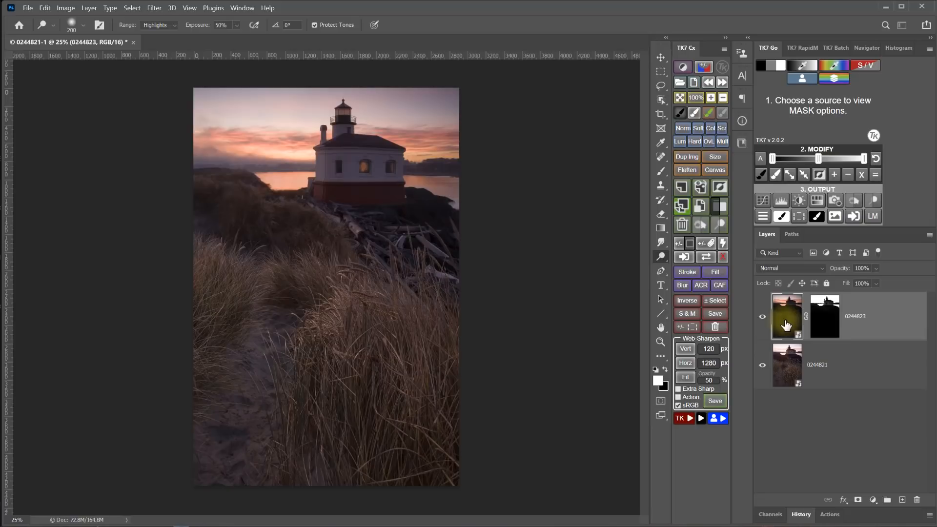
Open the 0244823 Smart Object in Camera Raw and set Exposure to +0.40, Highlights to -28 and Shadows to +73
double_click(786, 325)
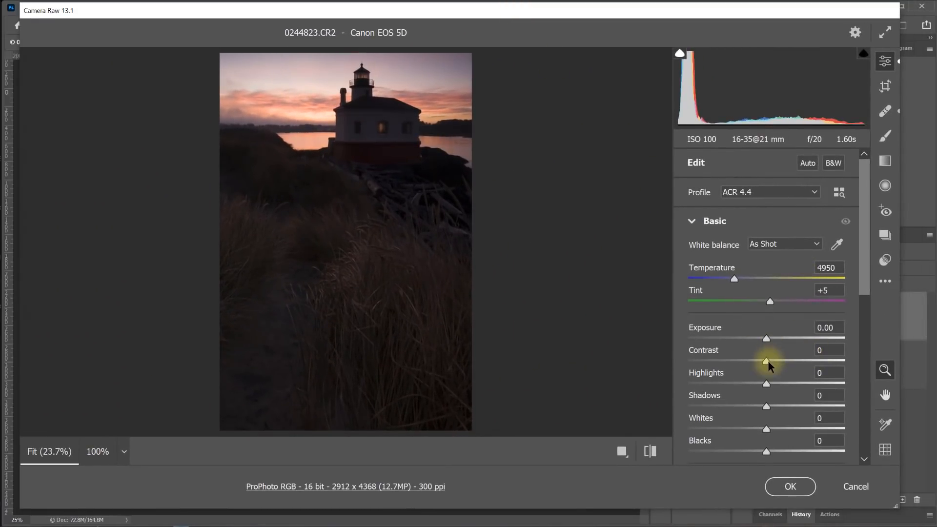
left_click_drag(766, 383, 749, 383)
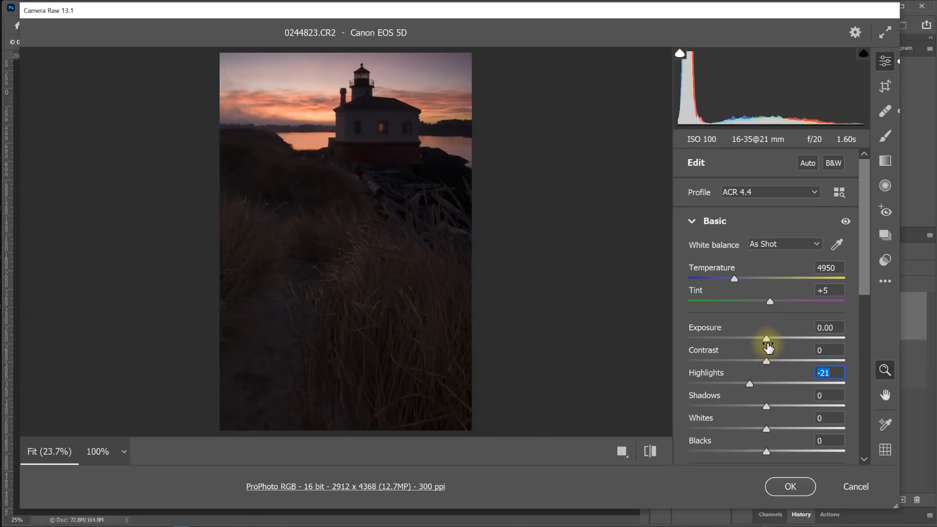
left_click_drag(766, 338, 774, 338)
left_click_drag(751, 383, 808, 406)
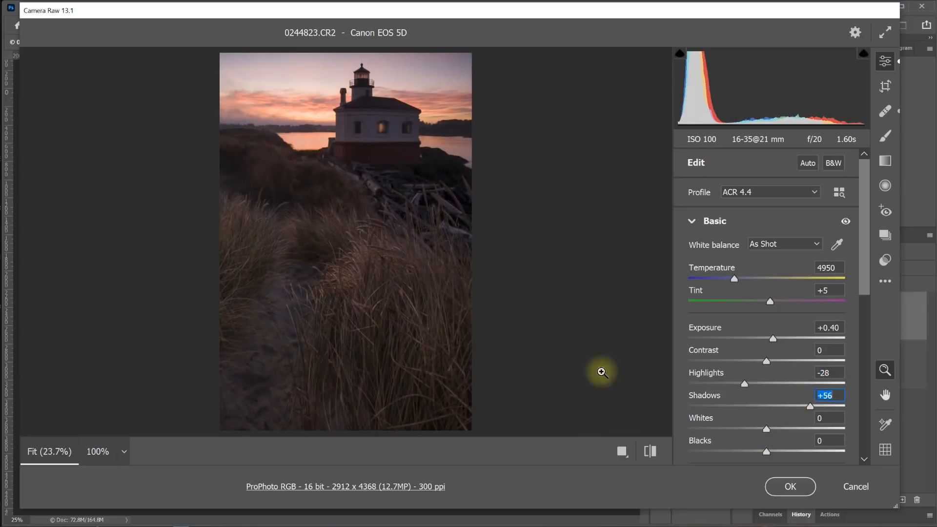
left_click_drag(813, 406, 824, 405)
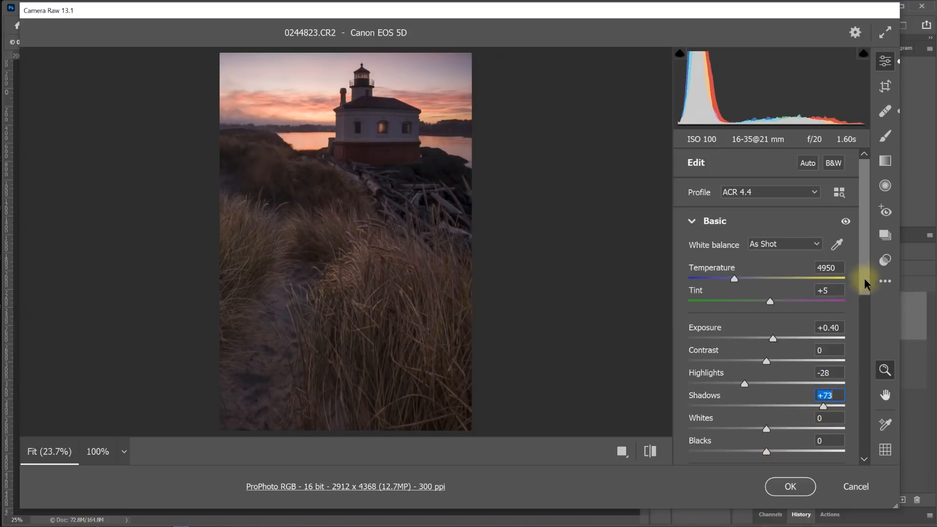
Refine the darker exposure's tones with Blacks at +37, Shadows at +82, Exposure at +0.25 and Highlights at -36
left_click_drag(865, 278, 864, 311)
left_click_drag(765, 362, 793, 361)
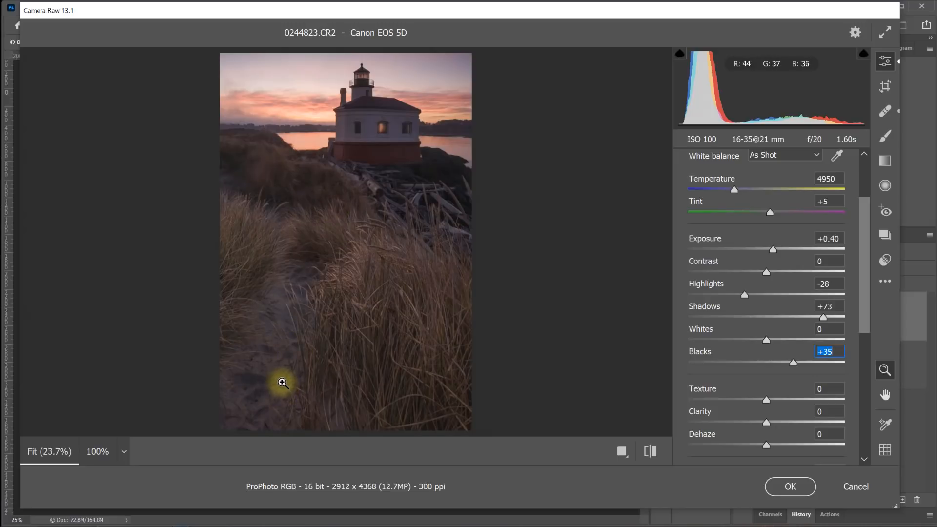
left_click_drag(793, 362, 795, 362)
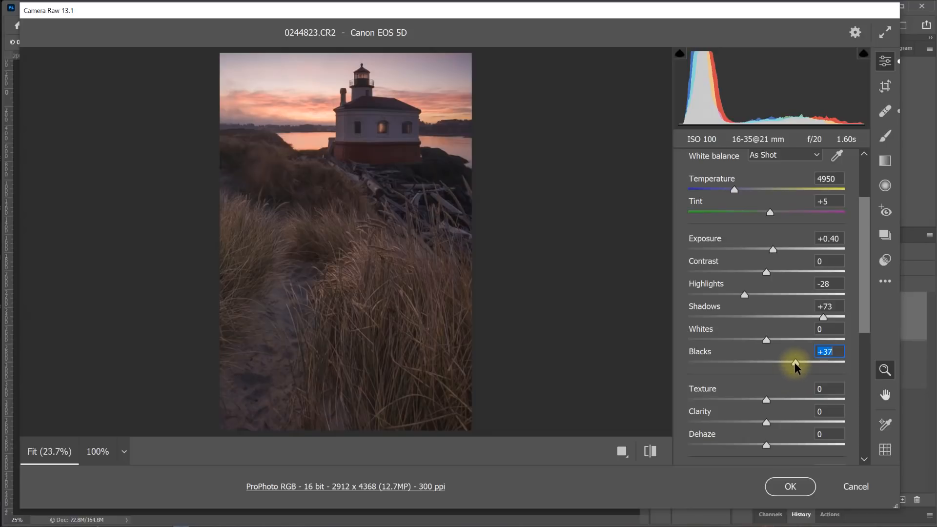
left_click_drag(823, 317, 828, 317)
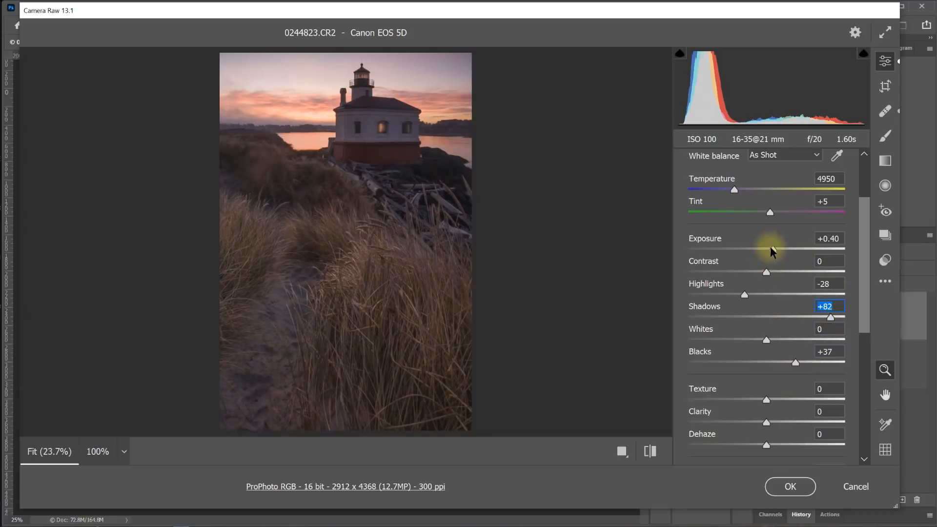
left_click_drag(771, 248, 768, 249)
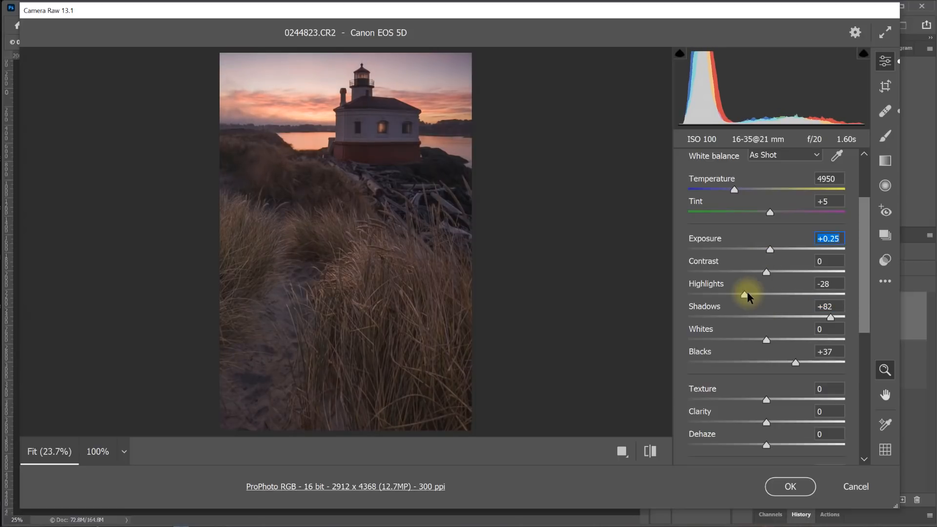
left_click_drag(748, 292, 739, 289)
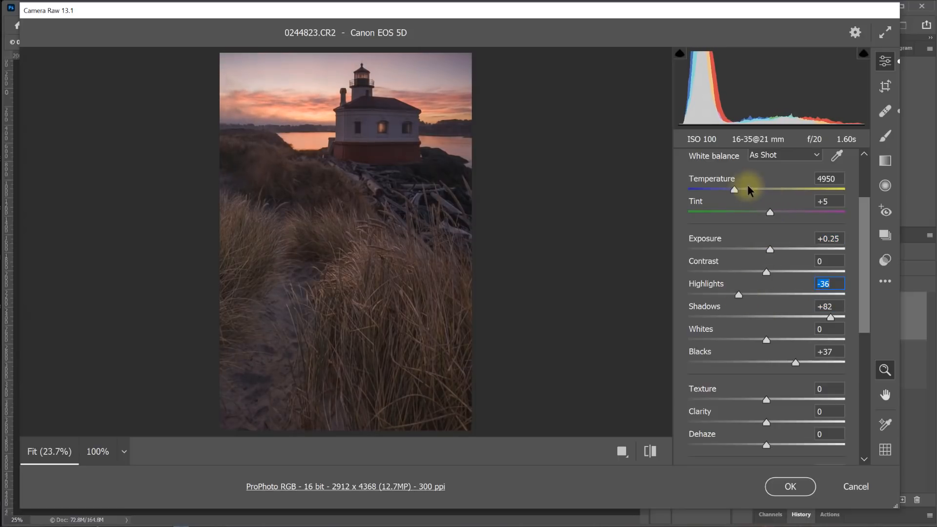
Warm the darker exposure to Temperature 5300 and Tint +10, set Vibrance to +13 and Saturation to +3, and apply the raw edits
left_click_drag(733, 189, 773, 211)
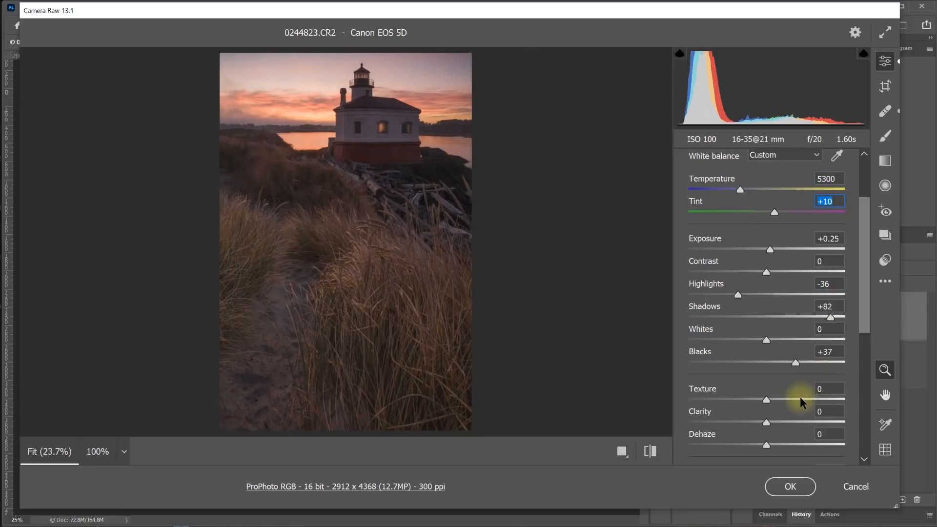
scroll(815, 380, "down", 3)
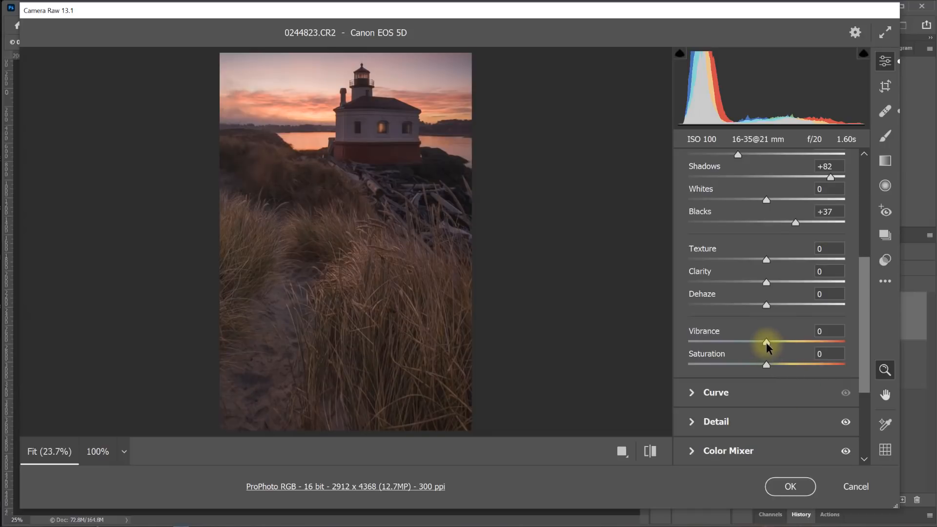
mouse_move(766, 343)
left_mouse_down()
mouse_move(778, 341)
mouse_move(770, 362)
mouse_move(775, 341)
left_mouse_up()
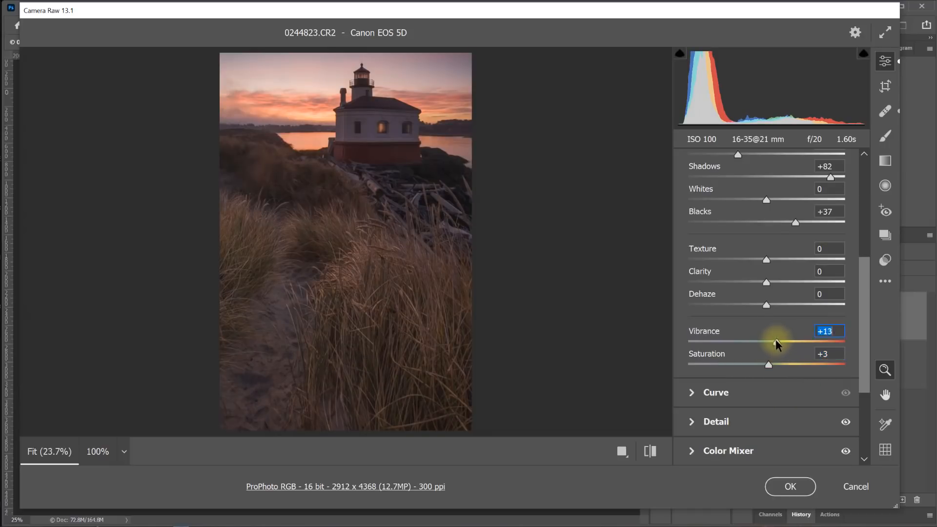
left_click(794, 486)
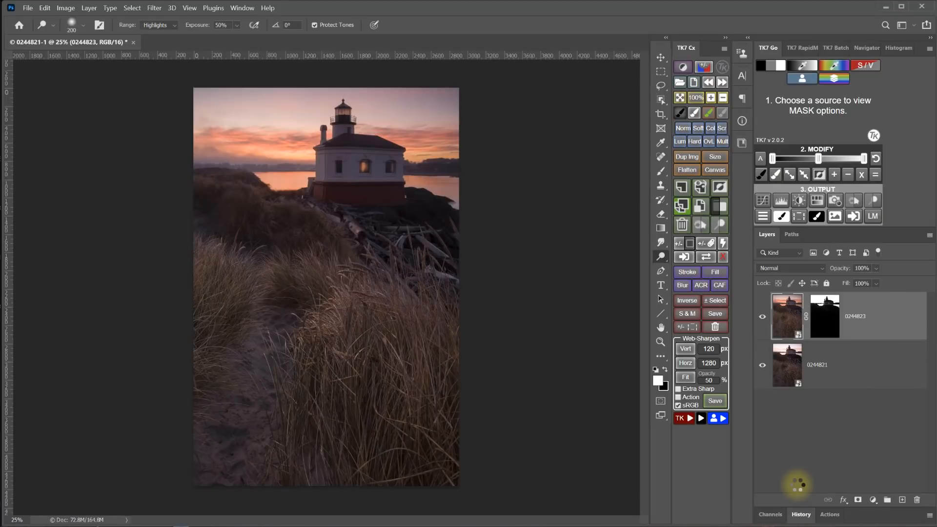
Open the 0244821 Smart Object in Camera Raw and set Exposure to +0.30, Shadows to +6 and Blacks to +6
left_click(790, 363)
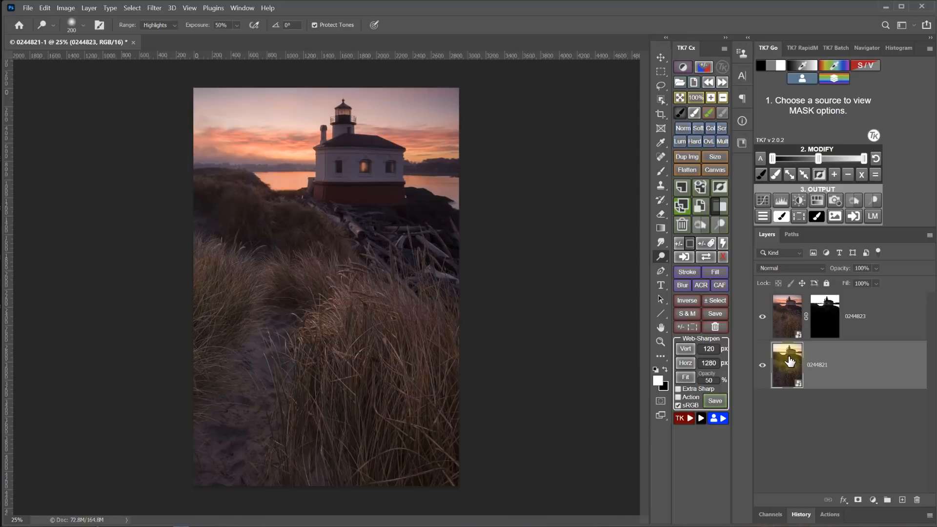
double_click(790, 363)
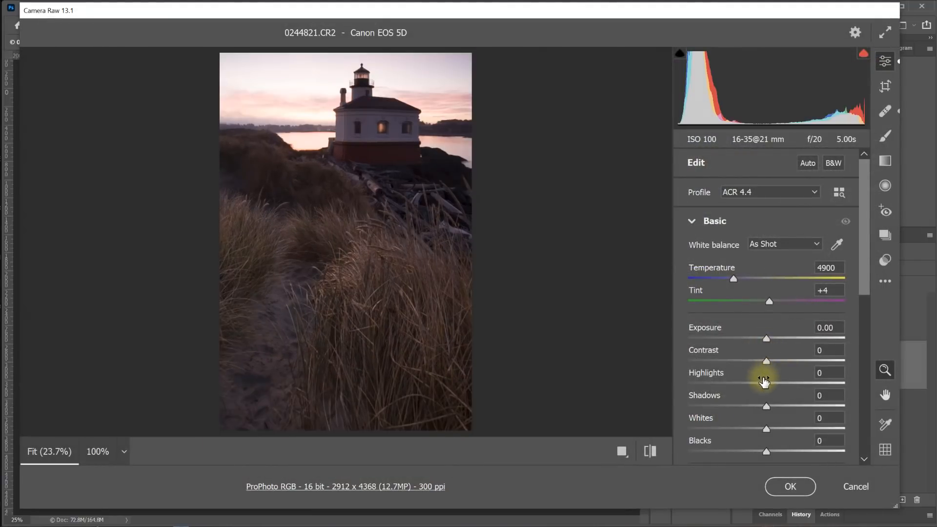
left_click_drag(763, 338, 766, 338)
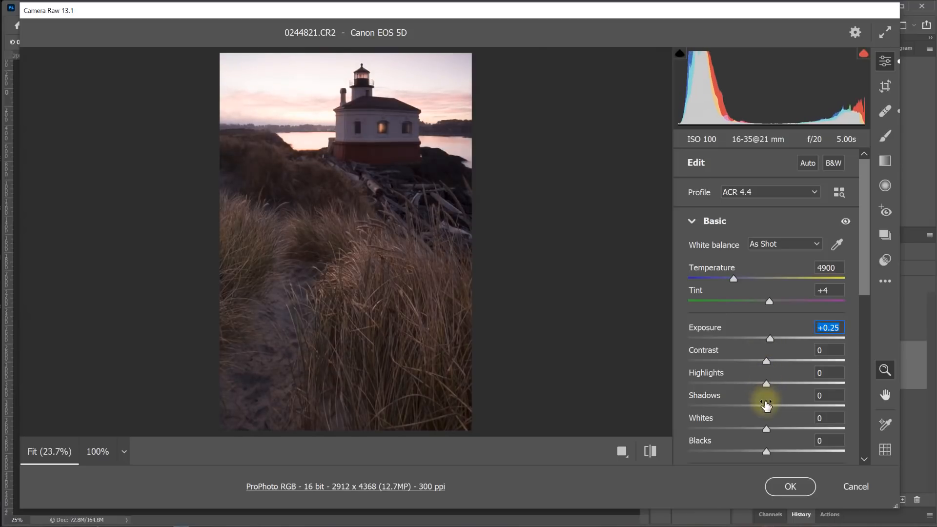
left_click_drag(766, 406, 770, 408)
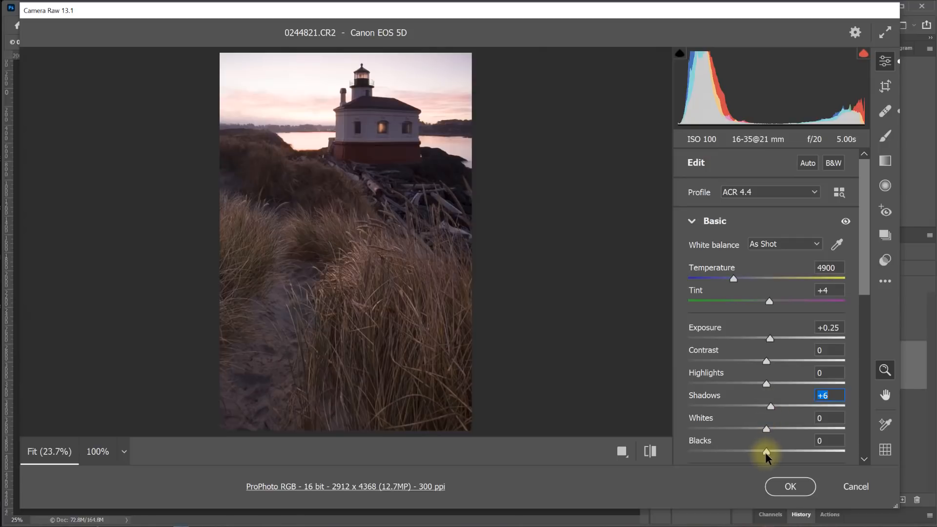
left_click_drag(766, 451, 771, 452)
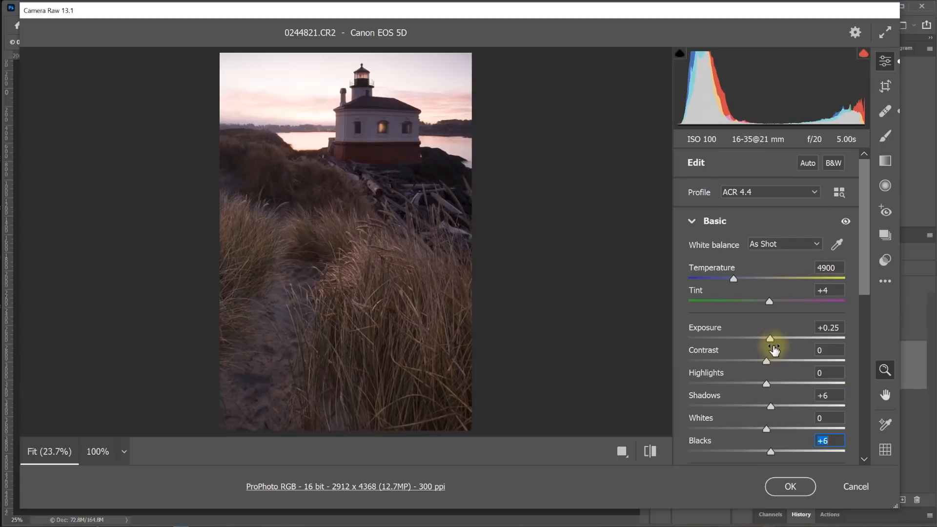
mouse_move(771, 339)
left_mouse_down()
mouse_move(755, 338)
mouse_move(772, 335)
left_mouse_up()
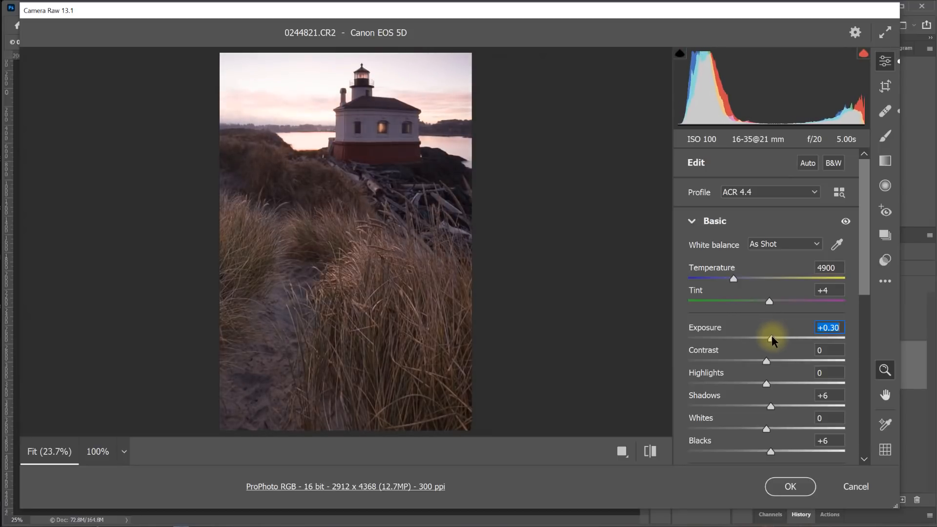
Adjust the brighter exposure to Highlights -57, Shadows +18, Blacks +11 and Exposure +0.35
left_click(766, 383)
left_click_drag(766, 384, 732, 384)
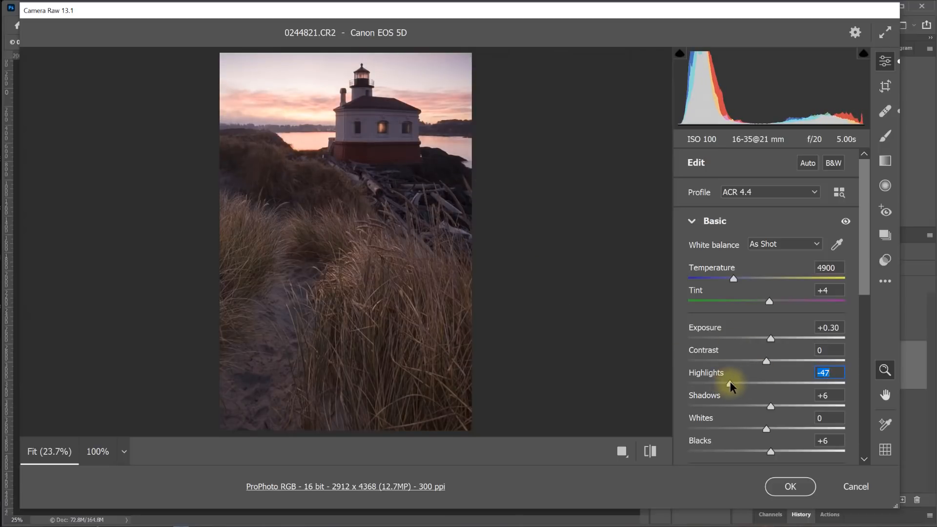
left_click_drag(730, 383, 722, 382)
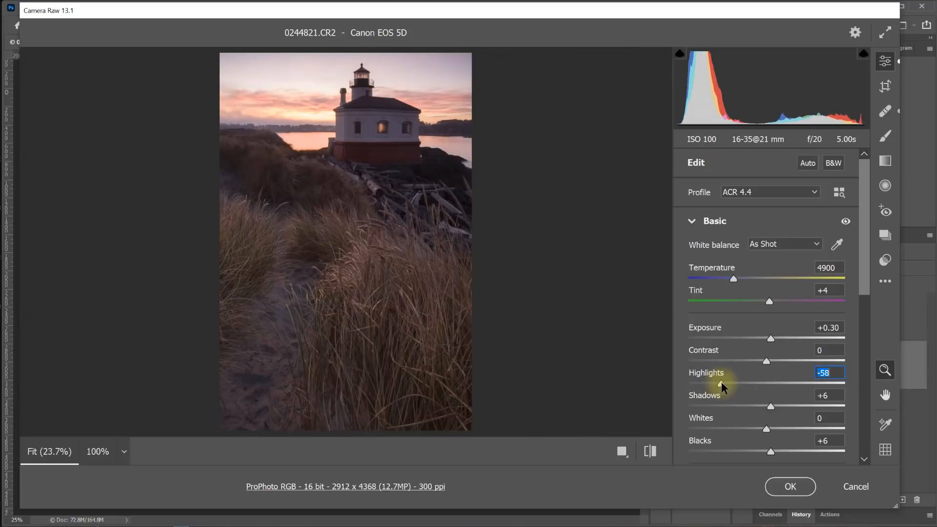
left_click_drag(770, 406, 779, 403)
left_click(771, 451)
left_click_drag(771, 451, 775, 450)
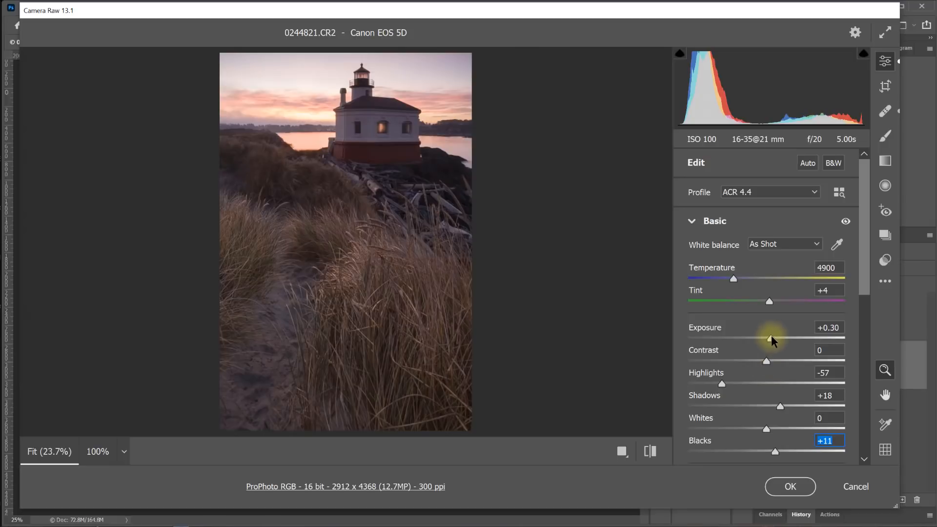
left_click_drag(770, 337, 771, 337)
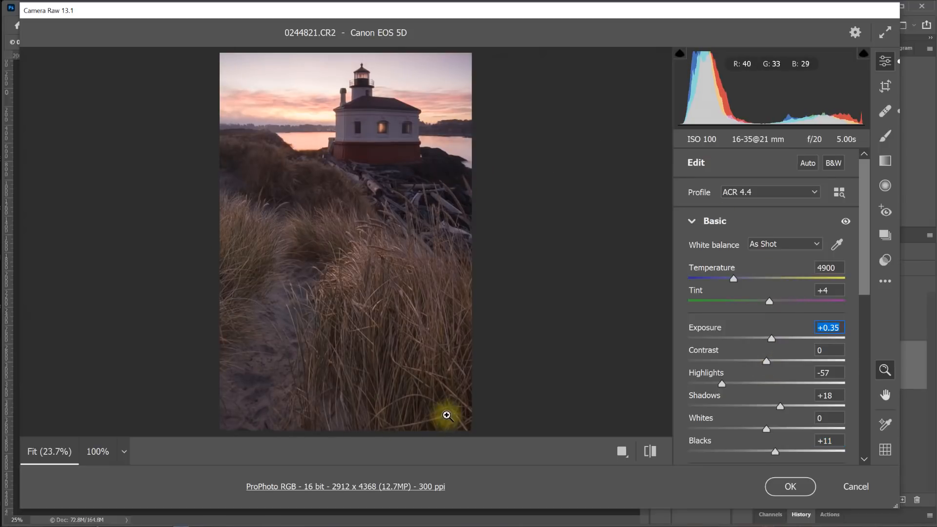
Set the brighter exposure's Vibrance to +16 and Saturation to +7, and apply the raw edits
scroll(820, 439, "down", 3)
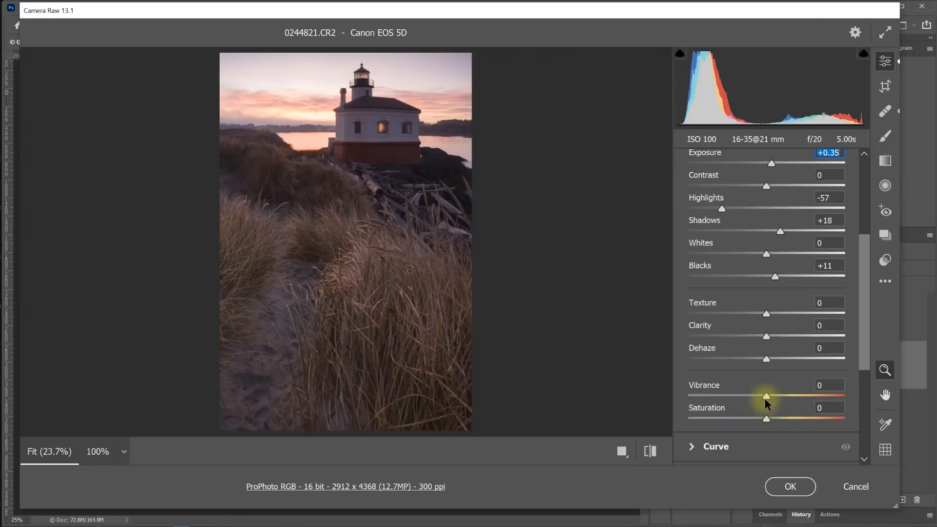
left_click_drag(765, 397, 771, 416)
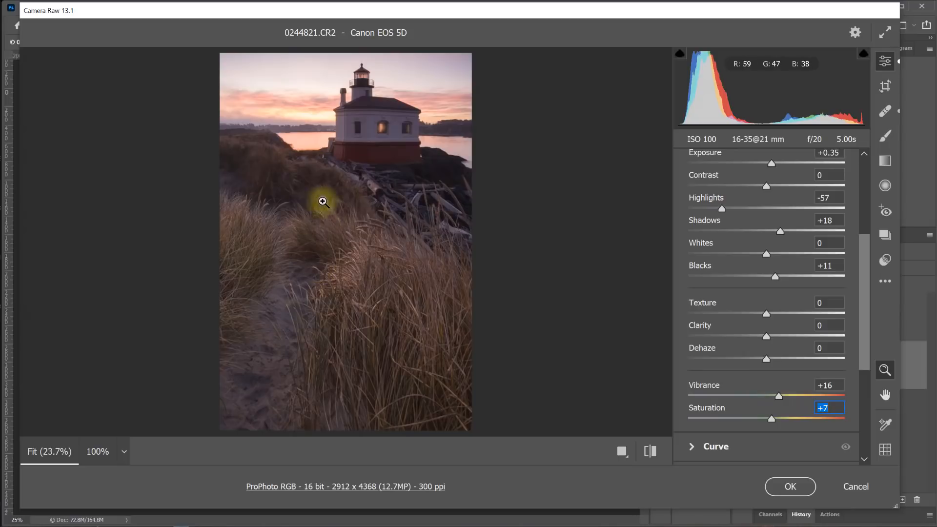
left_click(790, 486)
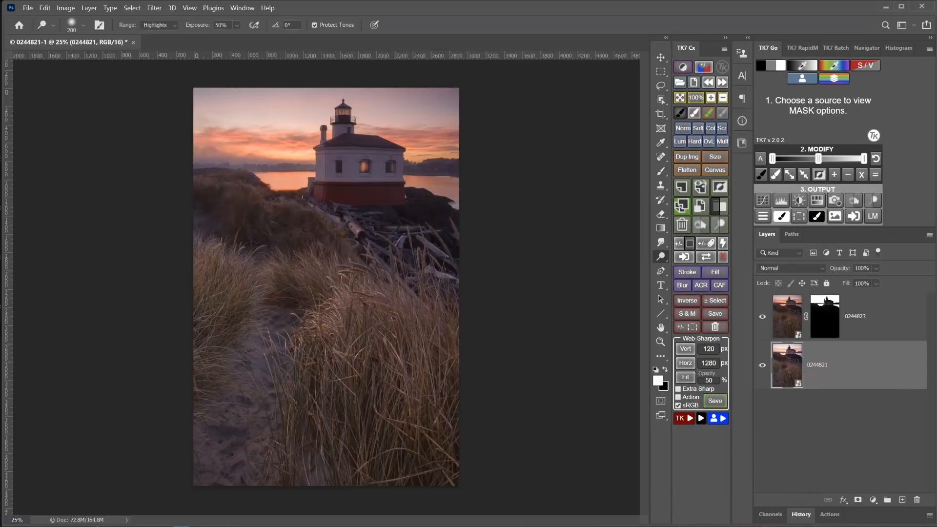
Compare the image with and without the masked 0244823 layer by toggling its visibility, leaving it shown
left_click(761, 319)
left_click(760, 319)
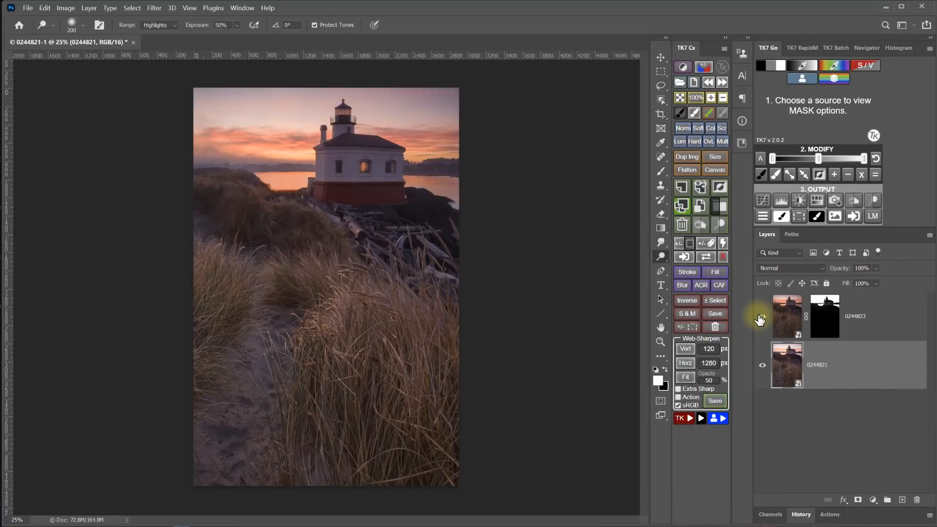
left_click(760, 319)
left_click(760, 319)
left_click(760, 319)
left_click(760, 319)
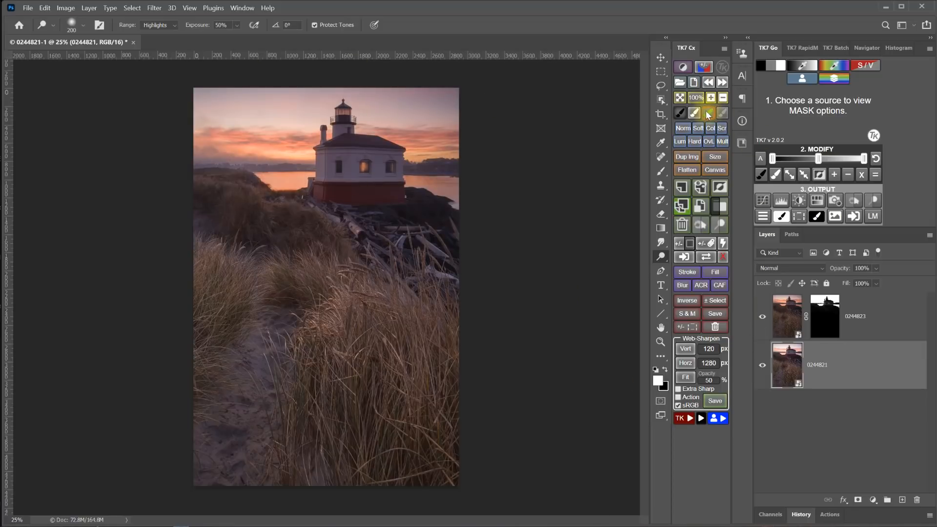
Inspect the blend at 100% along the driftwood, grassy shoreline, horizon and lighthouse edges
left_click(694, 98)
left_click_drag(313, 277, 341, 458)
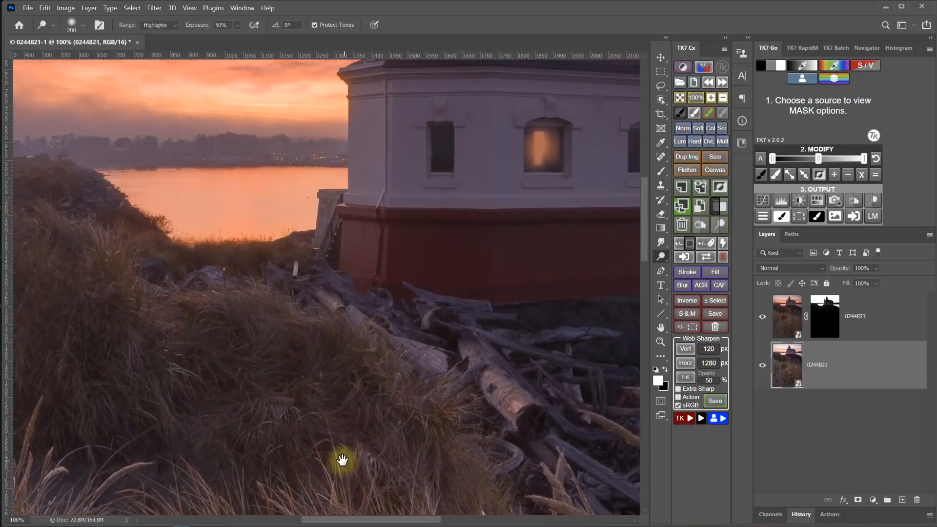
left_click_drag(291, 299, 413, 422)
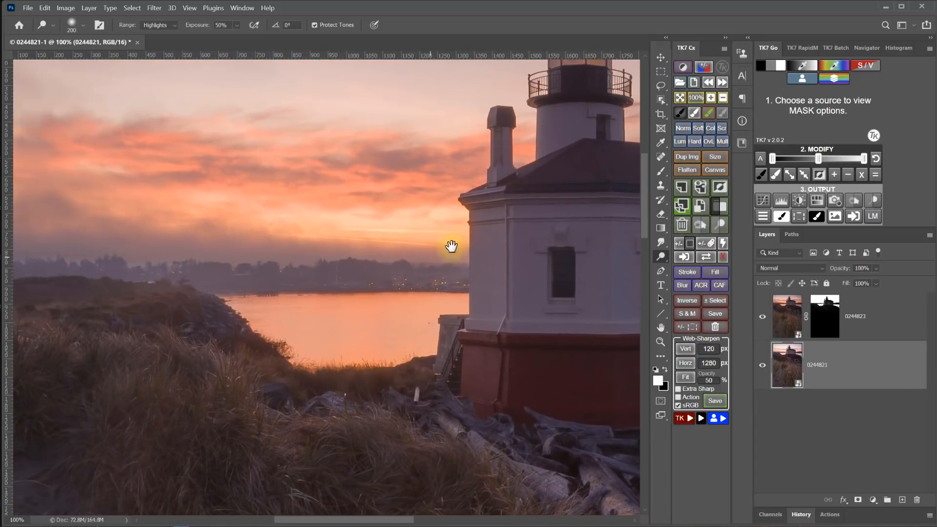
Inspect the lighthouse and far shoreline at 100%, including the 0244823 layer mask on its own, and return to the full image
left_click_drag(487, 226, 67, 257)
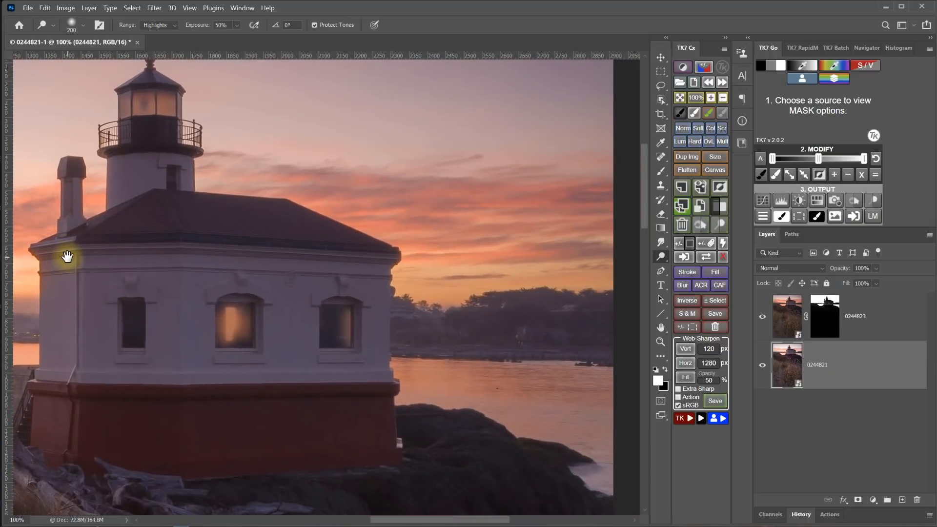
left_click(820, 316)
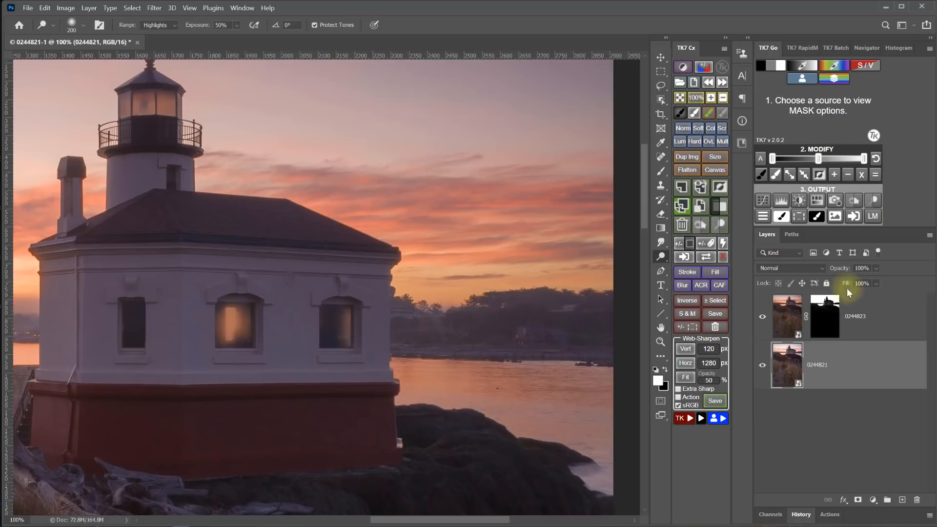
left_click(706, 258)
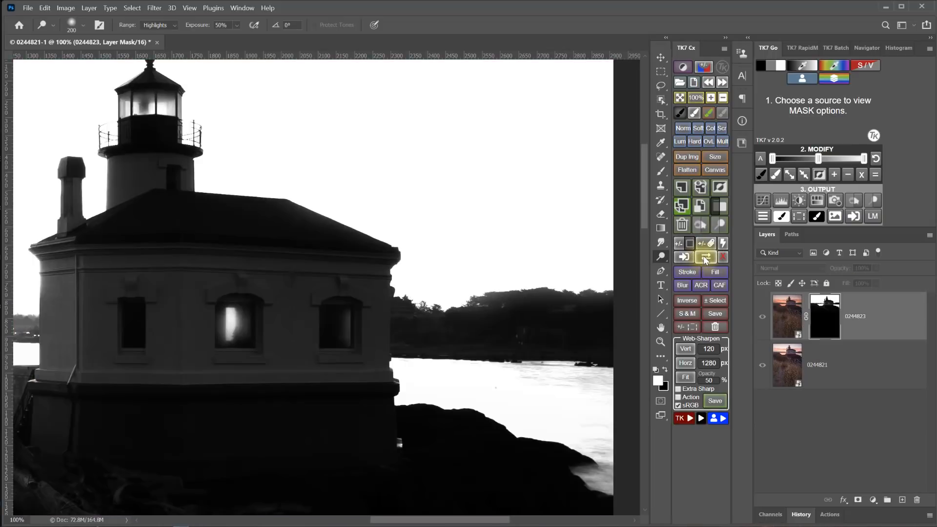
left_click(706, 258)
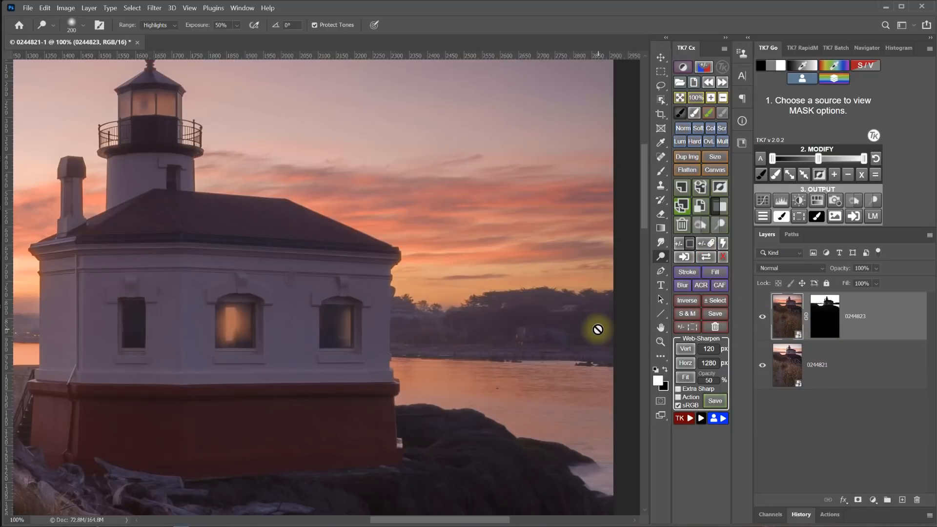
key("ctrl+0")
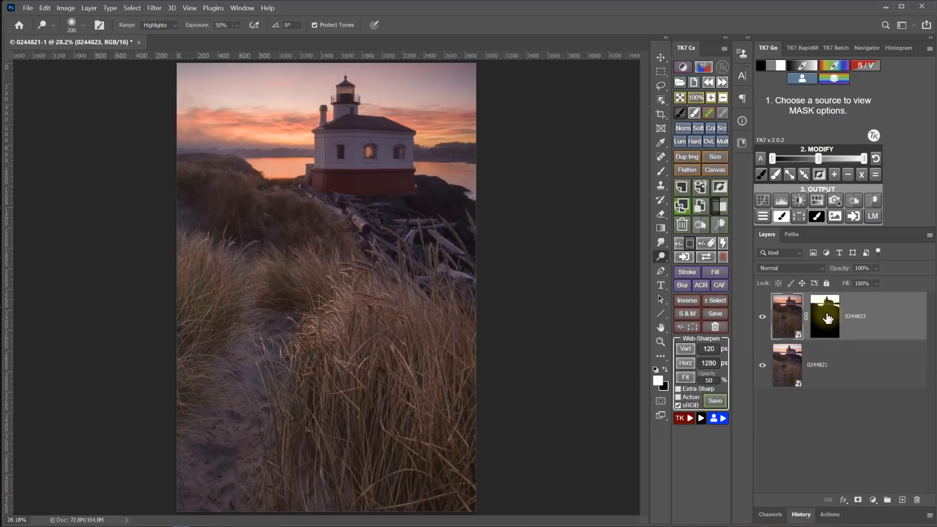
Select layers 0244823 and 0244821 together and combine them into one Smart Object
left_click(844, 374, "shift")
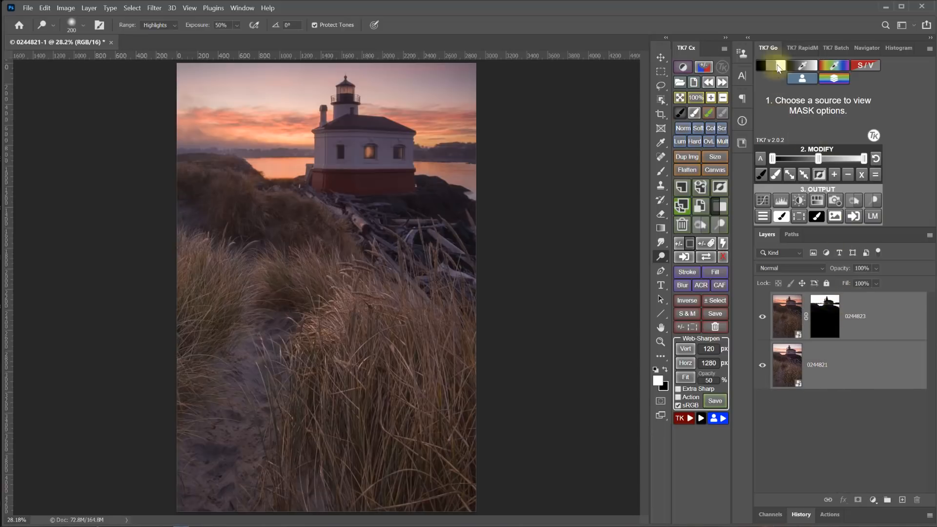
left_click(773, 49)
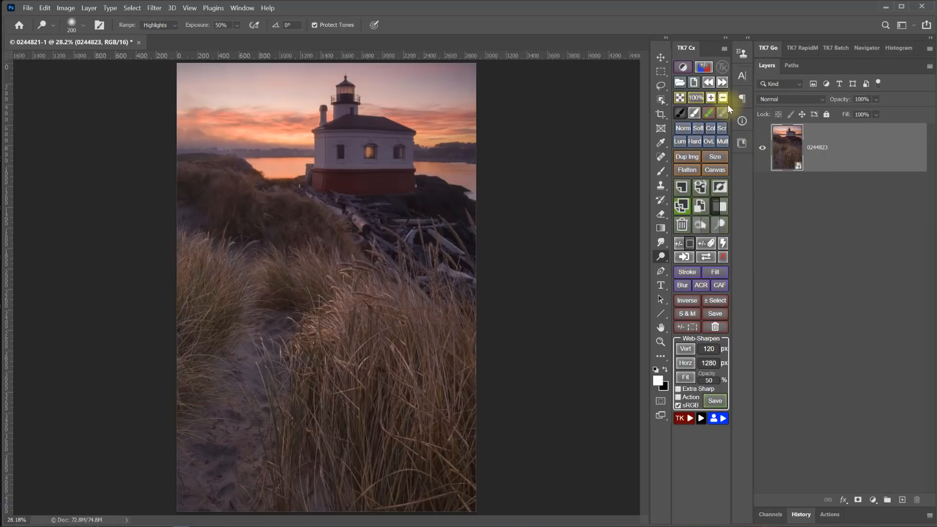
Add a blank layer above the combined Smart Object and set its blend mode to Color Dodge
left_click(711, 97)
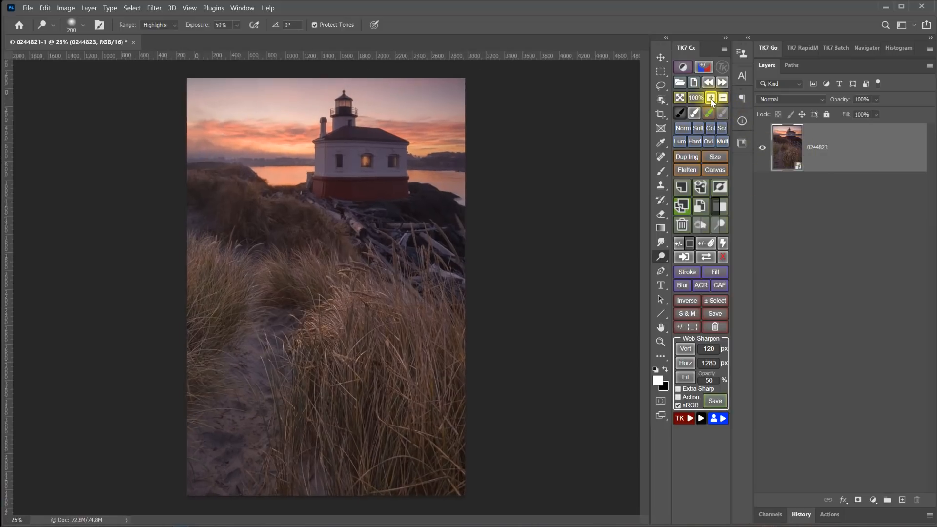
left_click_drag(446, 199, 404, 266)
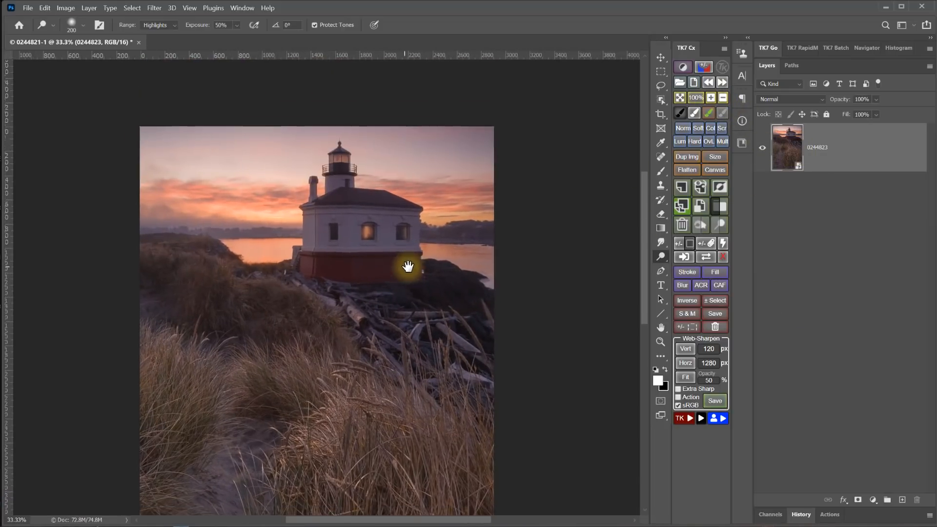
left_click(710, 97)
left_click_drag(444, 167, 323, 269)
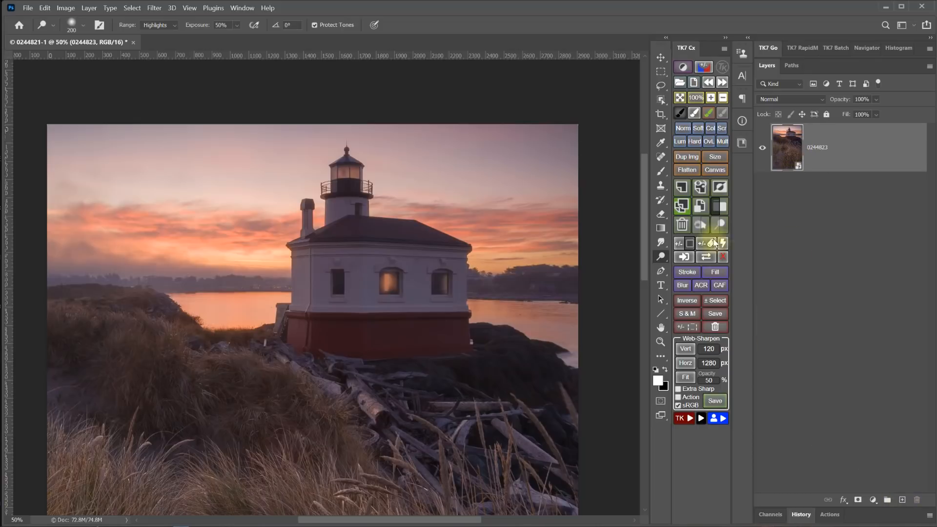
left_click(683, 187)
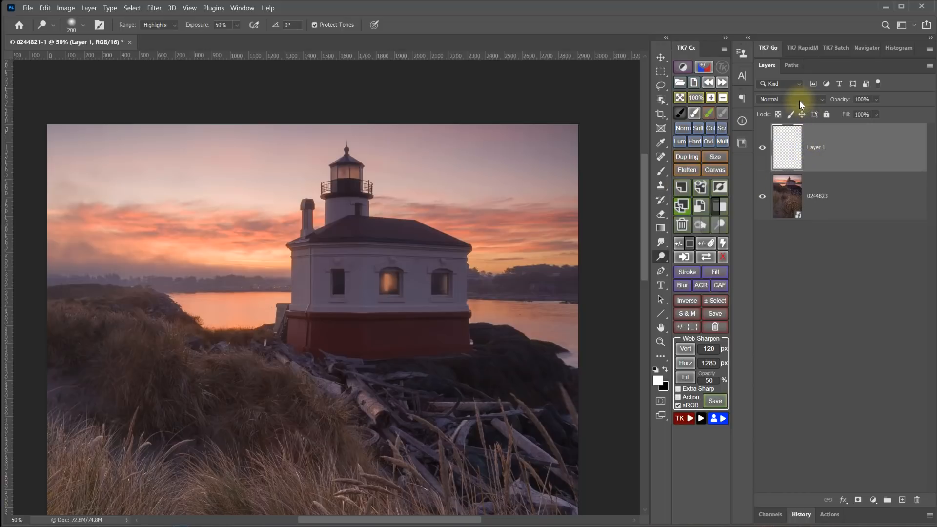
left_click(799, 100)
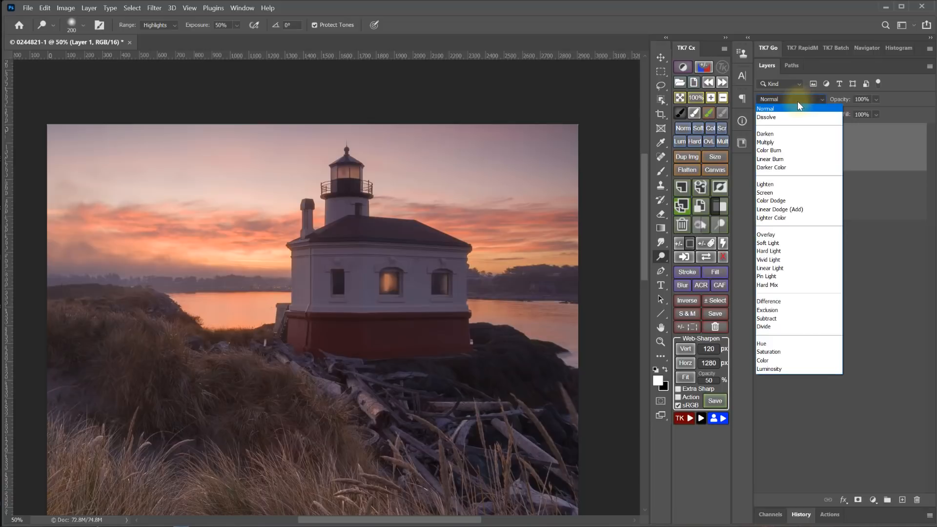
left_click(780, 201)
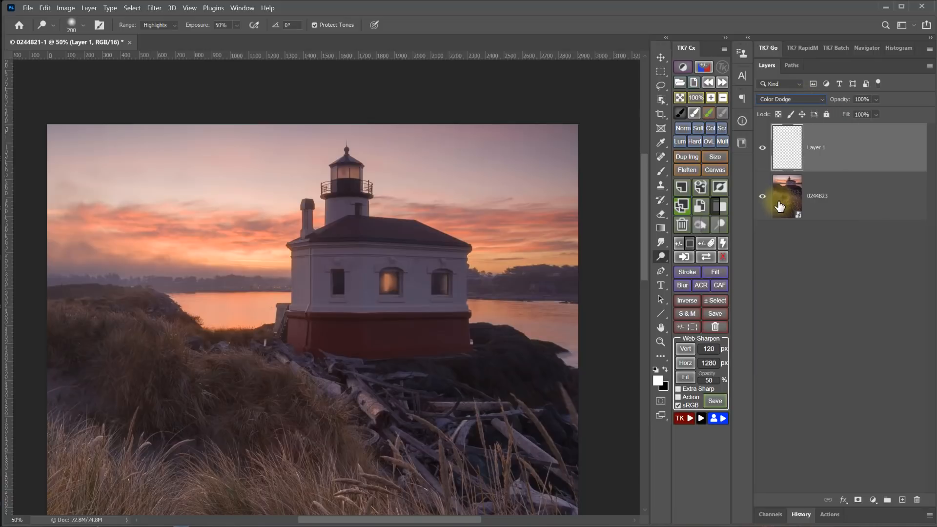
Paint white light over the lantern room on the Color Dodge layer at 20% flow, and compare it with the layer hidden
left_click(694, 112)
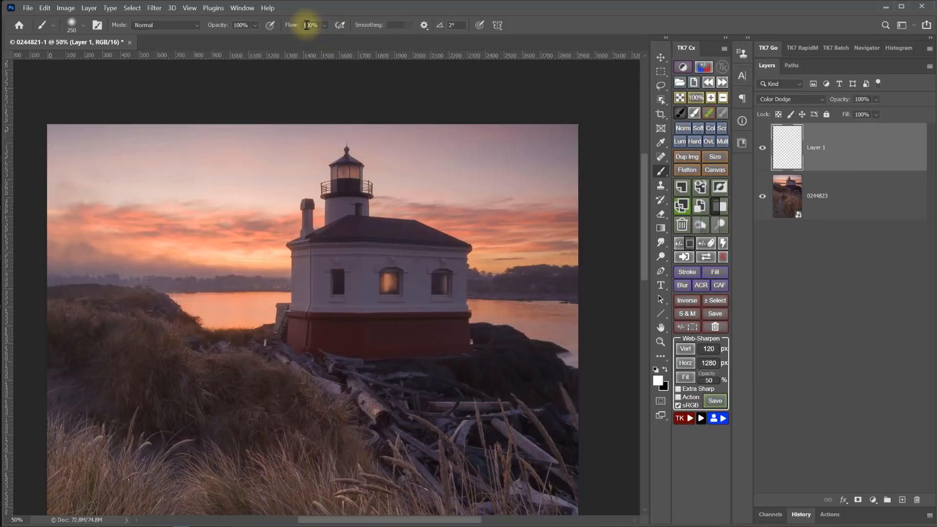
key("shift+2")
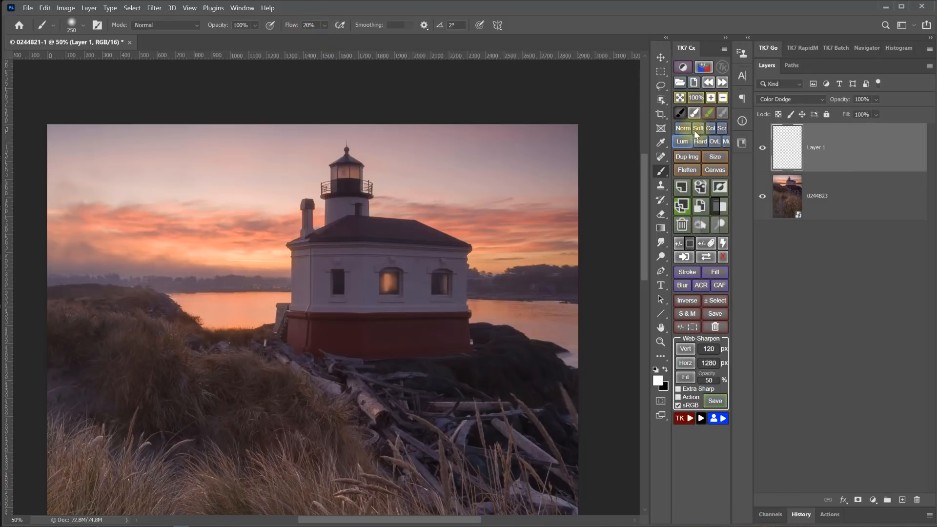
left_click(698, 98)
scroll(450, 286, "up", 3)
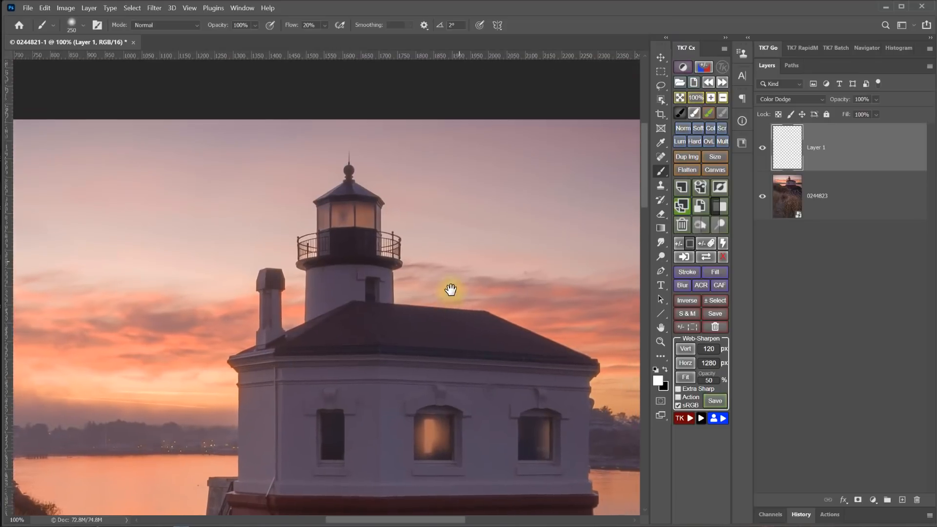
key("bracketleft")
key("bracketleft")
key("bracketleft")
key("bracketleft")
key("bracketleft")
key("bracketleft")
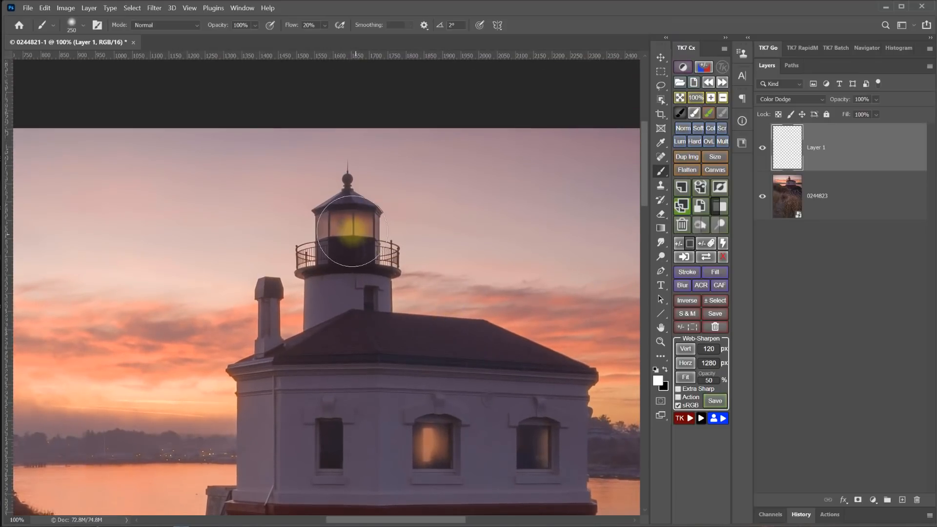
key("bracketleft")
key("bracketleft")
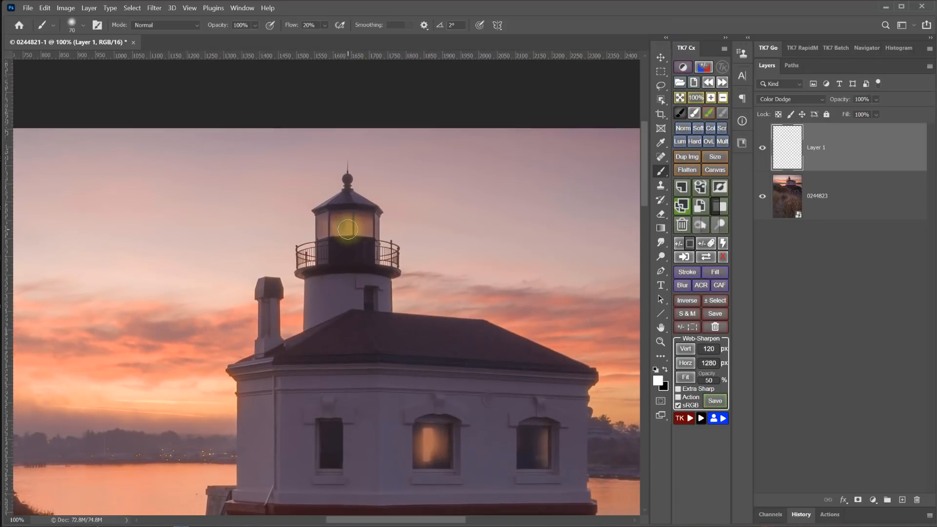
left_click(348, 229)
left_click(348, 230)
left_click(347, 229)
key("bracketright")
key("bracketright")
left_click(347, 230)
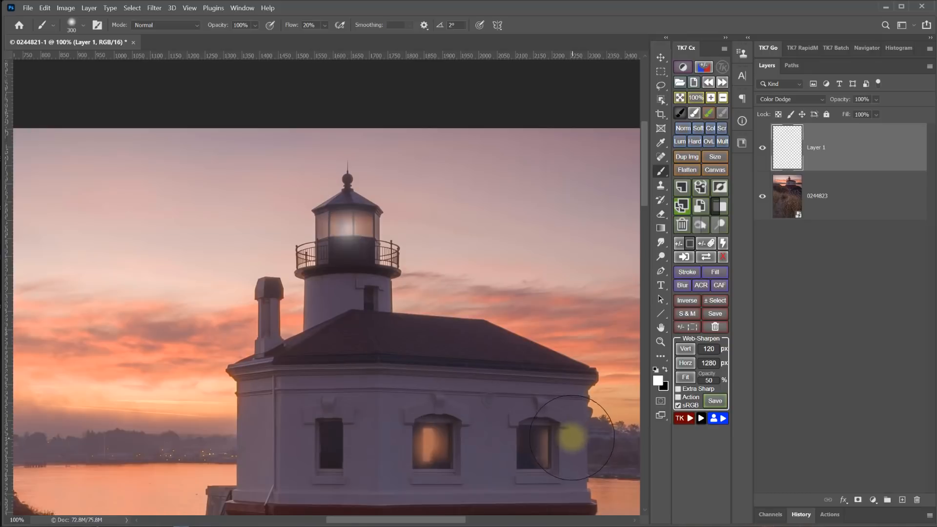
left_click(764, 147)
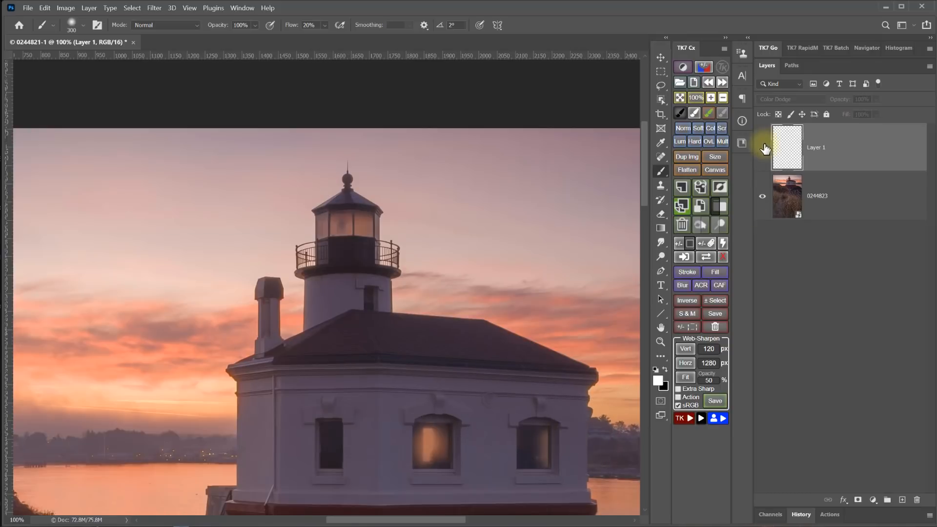
left_click(763, 148)
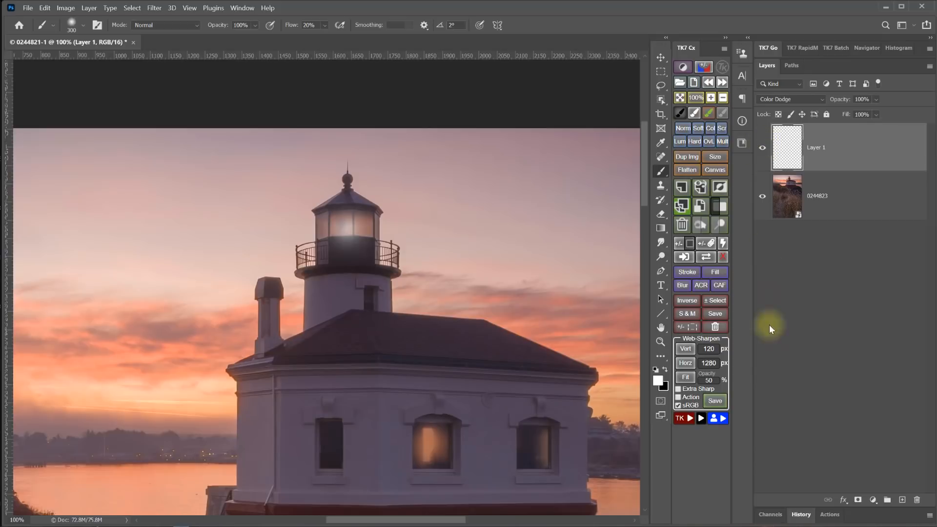
Turn off Transparency Shapes Layer in the Color Dodge layer's blending options and apply the change
right_click(841, 154)
left_click(852, 156)
right_click(852, 157)
left_click(878, 91)
left_click_drag(889, 119, 533, 92)
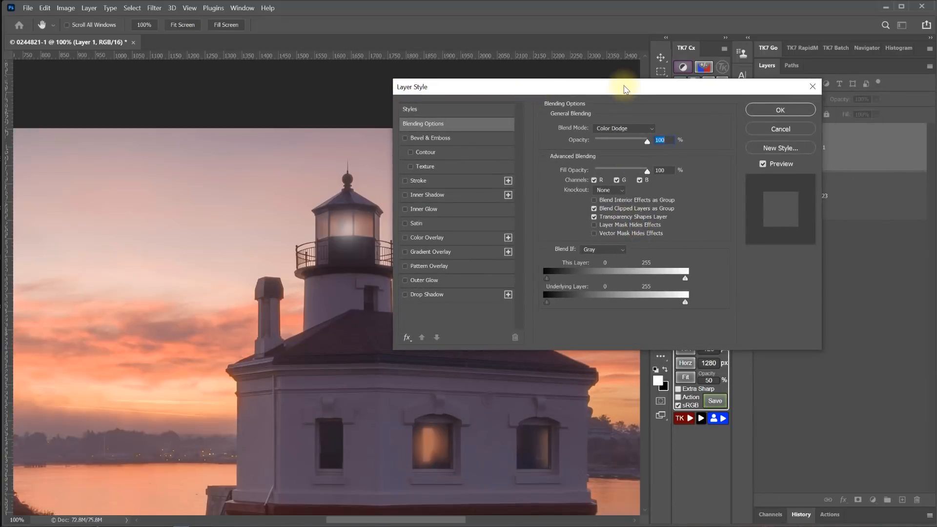
left_click_drag(621, 84, 681, 33)
left_click(653, 162)
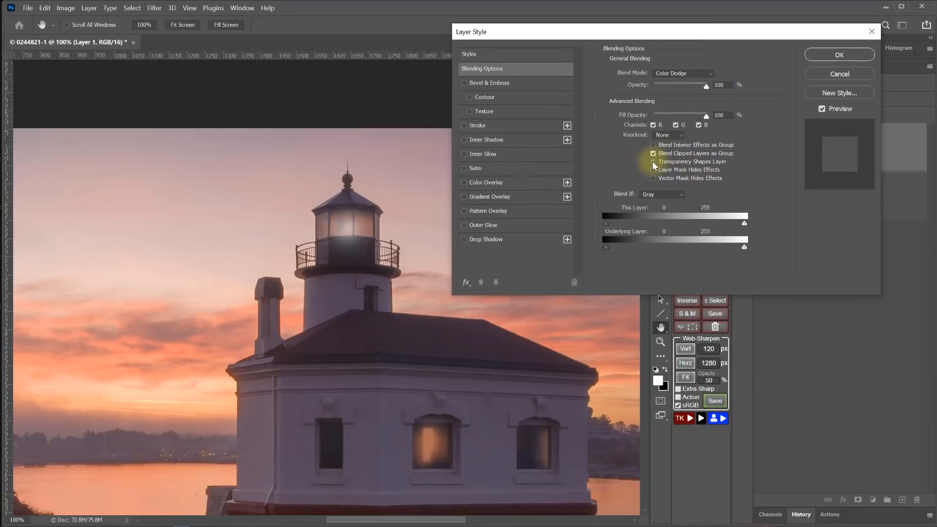
left_click(826, 58)
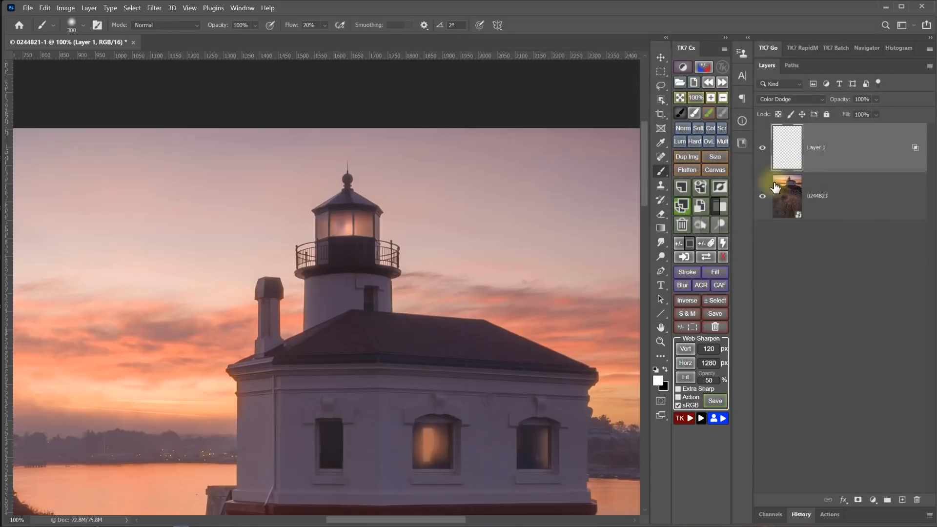
Brush a subtler white glow over the lantern at 10% flow and compare it with Layer 1 hidden, leaving it shown
left_click(351, 231)
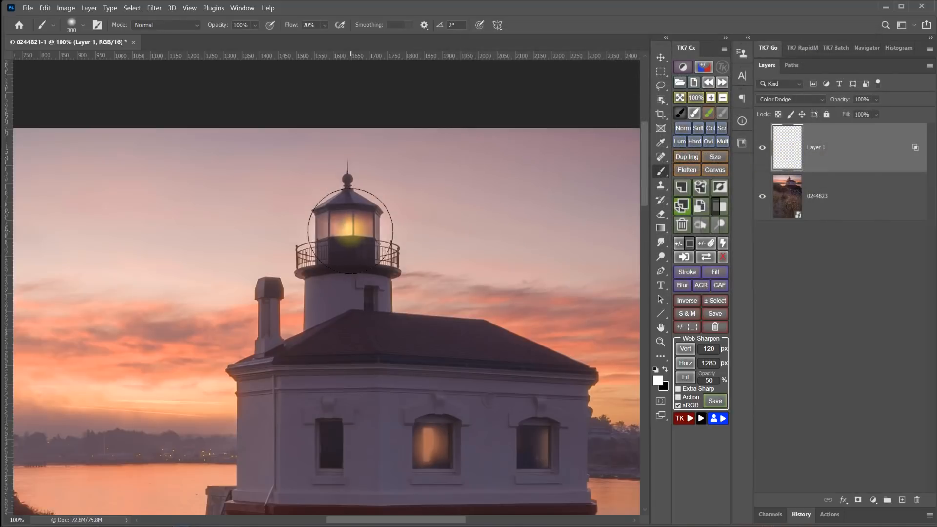
key("ctrl+z")
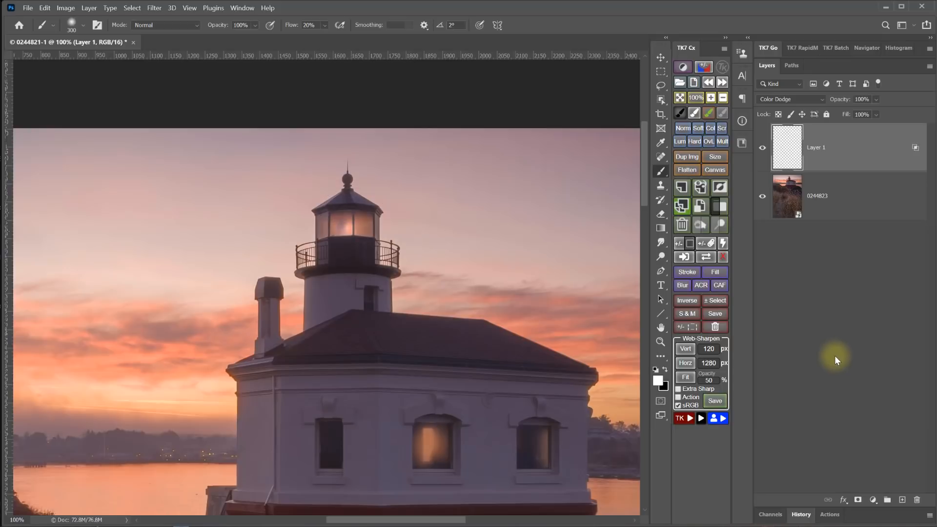
key("shift+1")
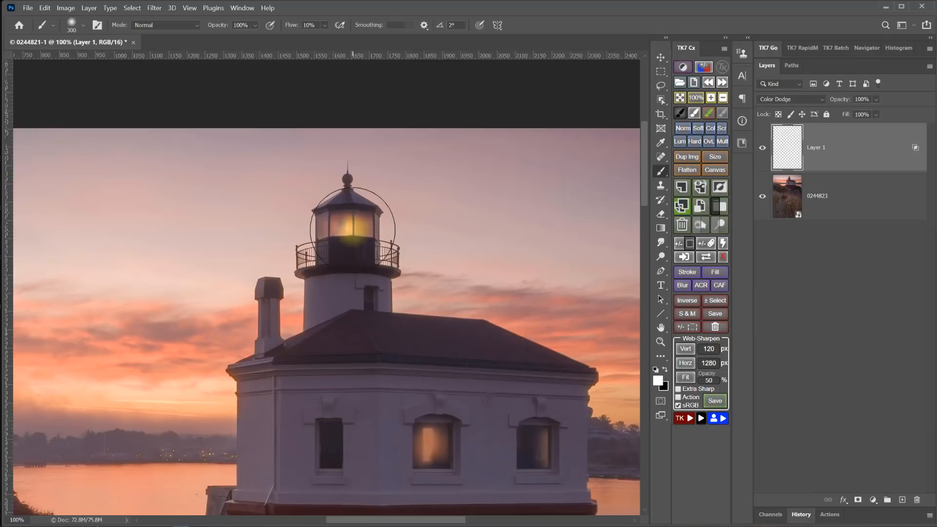
left_click(352, 230)
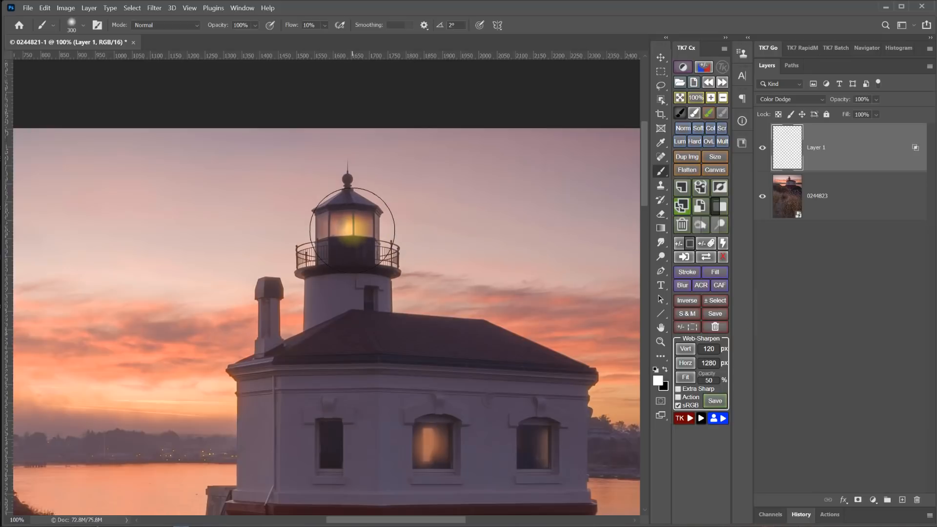
left_click(763, 147)
left_click(762, 148)
left_click(762, 148)
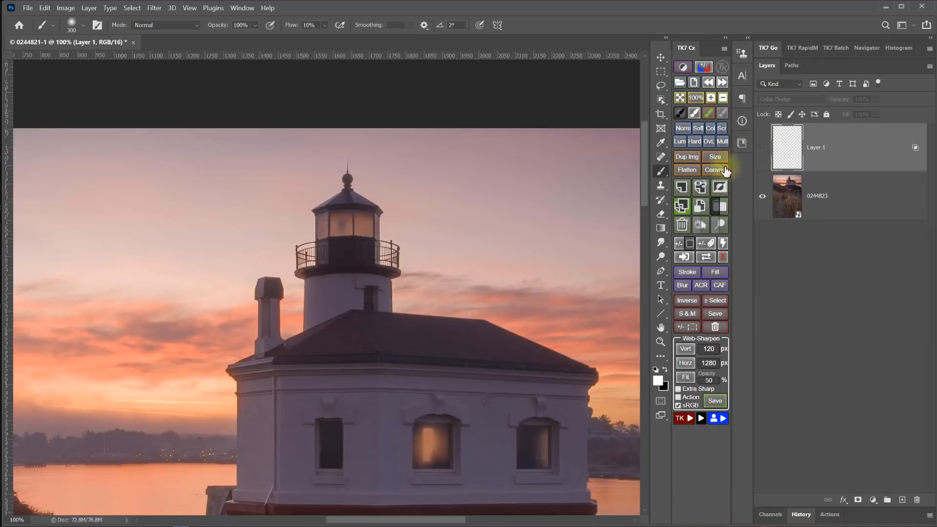
left_click(762, 147)
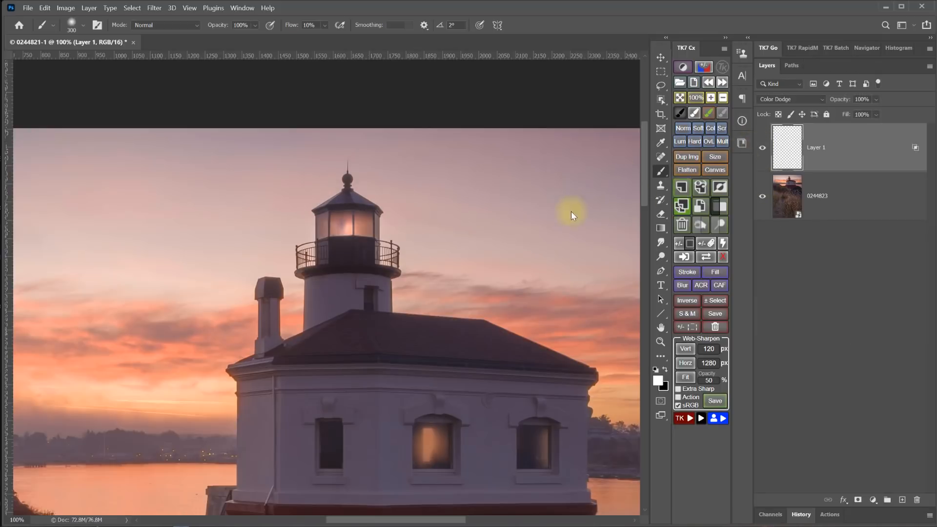
Reduce the brush size to 80 pixels to fit the centre of the lantern glass
key("bracketleft")
key("bracketleft")
key("bracketleft")
key("bracketleft")
key("bracketleft")
key("bracketleft")
key("bracketleft")
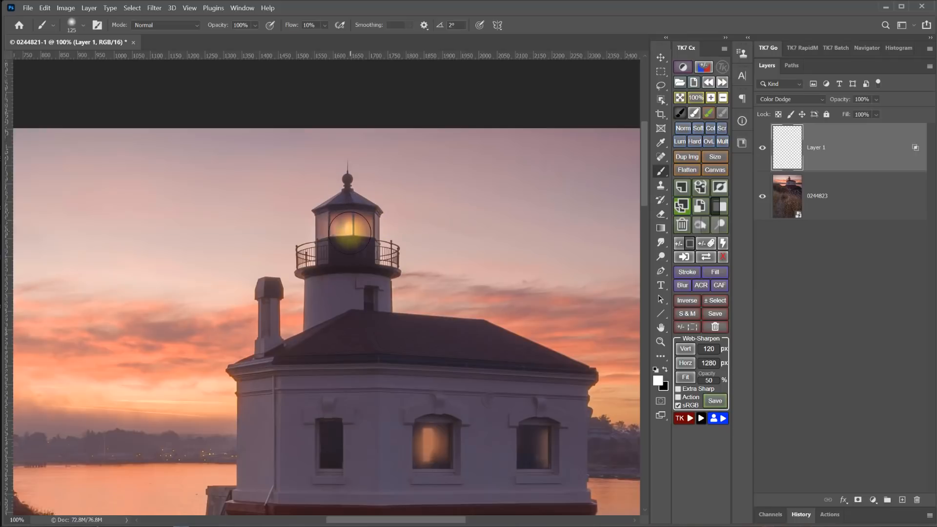
key("bracketleft")
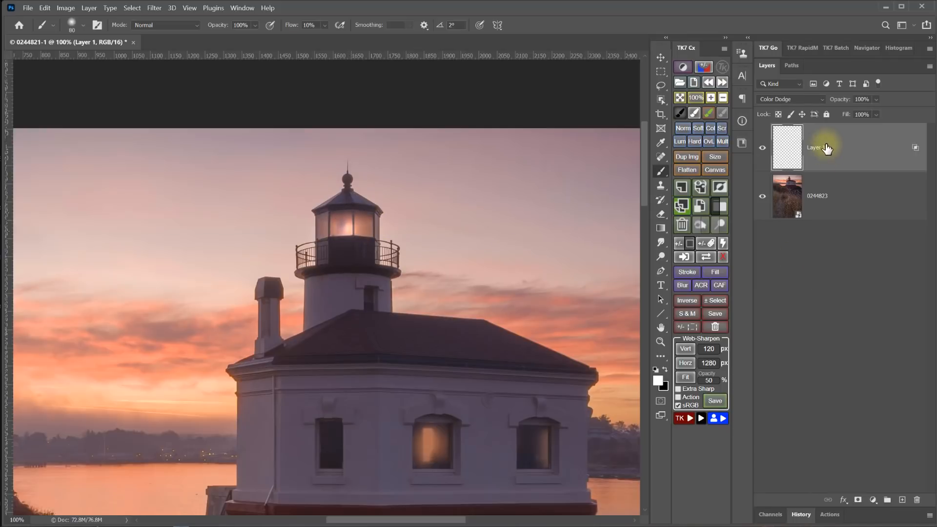
Add a blank layer above Layer 1 and set the foreground to a light orange, f1c794, adjusted from a sample of the lantern glow
left_click(682, 189)
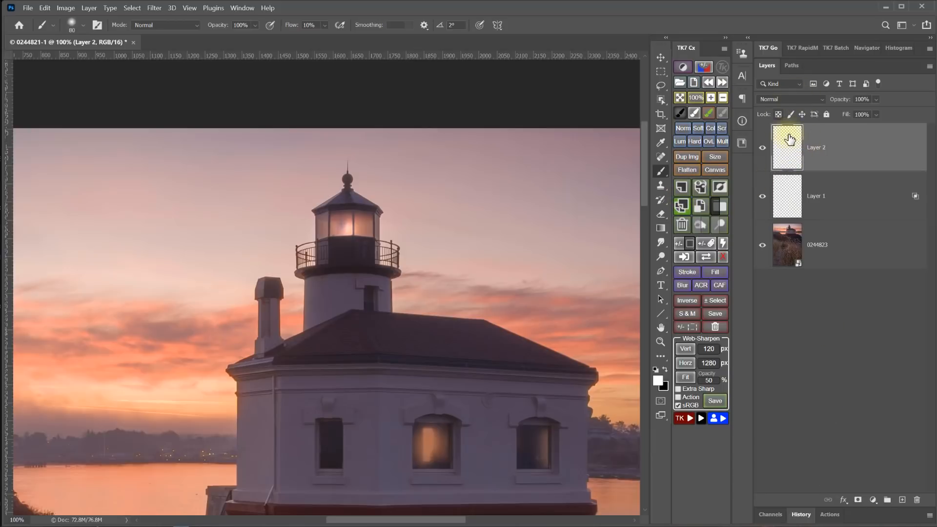
left_click(660, 385)
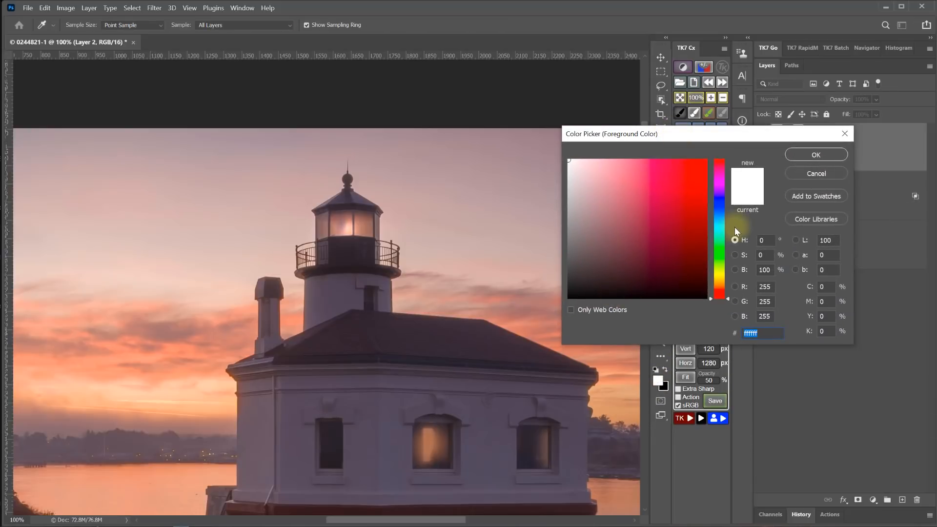
left_click(362, 222)
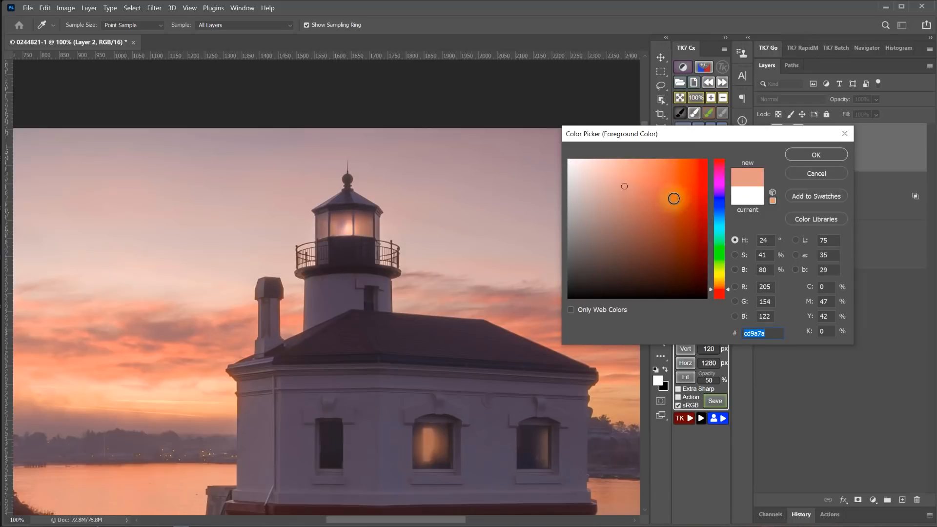
left_click_drag(624, 186, 622, 167)
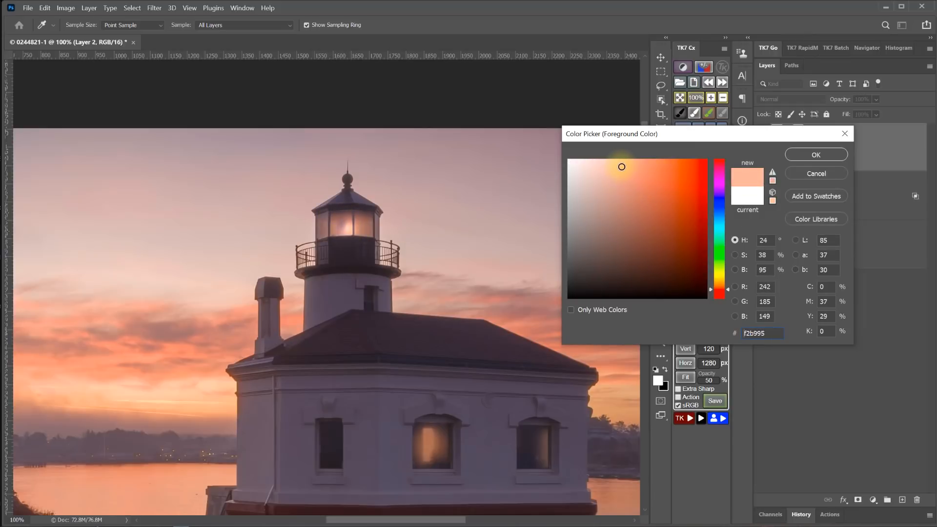
left_click(727, 288)
left_click_drag(727, 288, 727, 287)
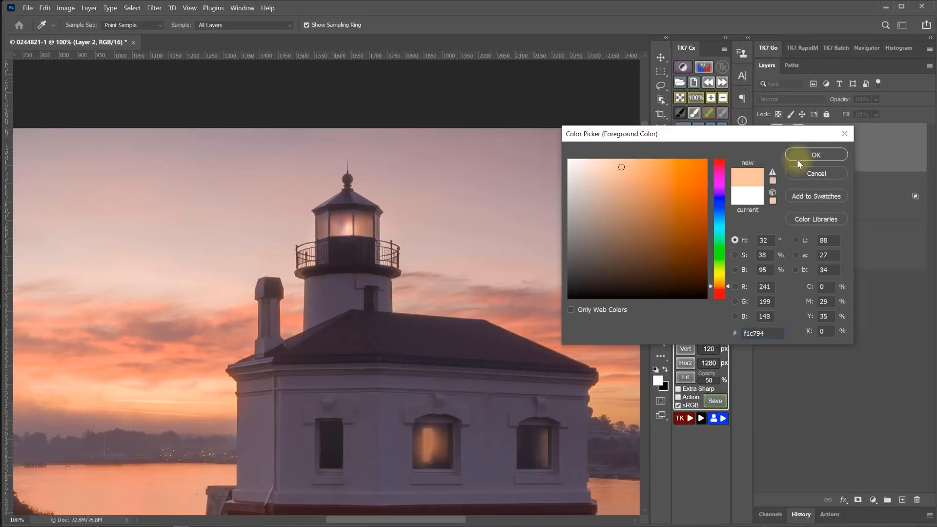
left_click(816, 154)
Brush the light orange over the lantern centre at 10% flow, then enlarge the brush to 900 pixels and add a wide surrounding glow
key("b")
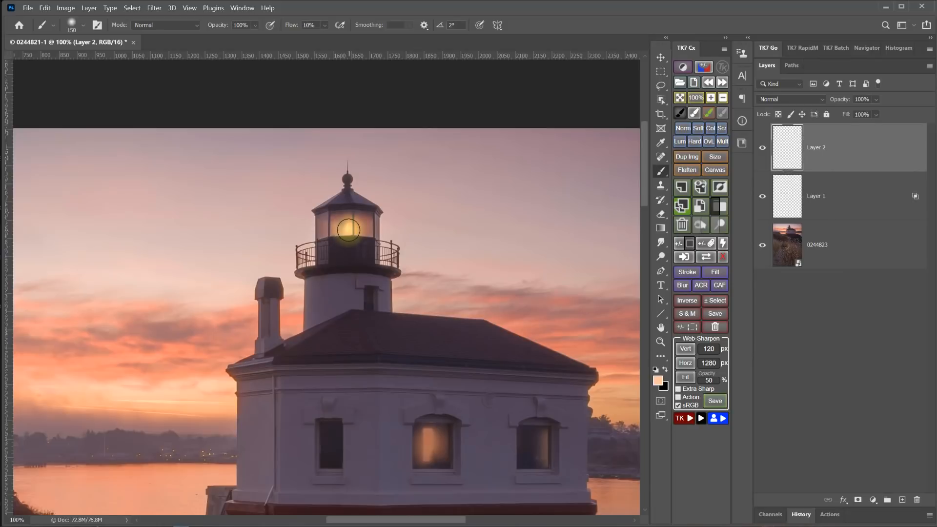
left_click(349, 230)
left_click(348, 230)
key("]")
key("]")
key("]")
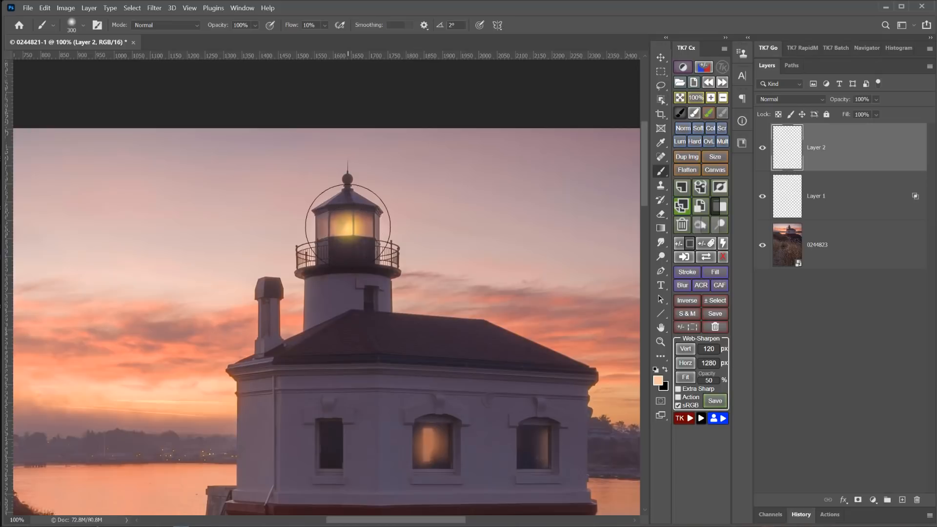
key("]")
key("]")
key("]")
key("]")
key("]")
key("]")
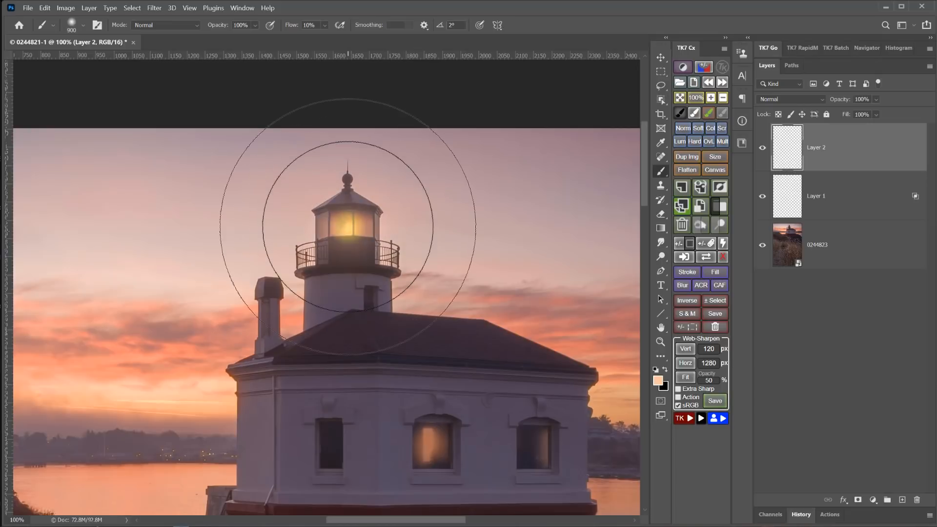
left_click(348, 227)
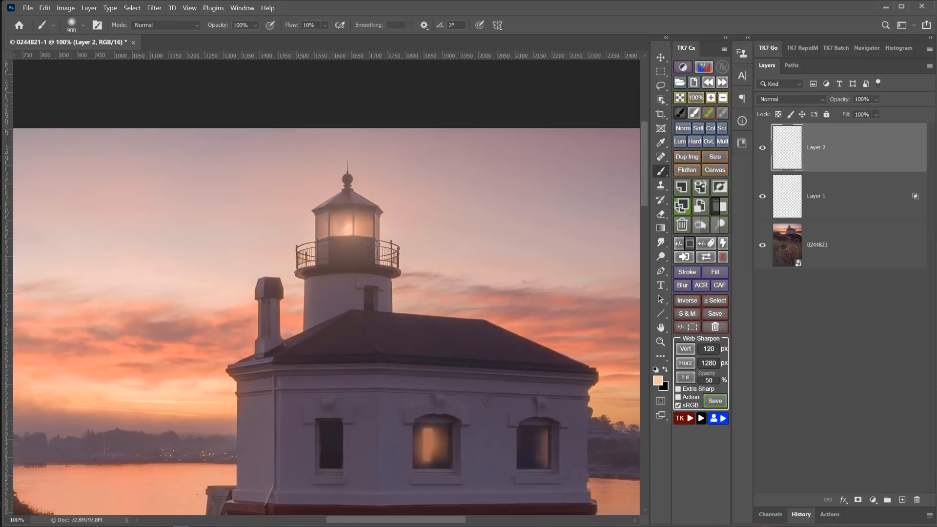
Compare the lighthouse with and without the glow layers, zoomed in and with the whole image fitted to the screen, leaving all layers shown
left_click(762, 245, "alt")
left_click(763, 245, "alt")
left_click(762, 245, "alt")
left_click(762, 245, "alt")
key("ctrl+0")
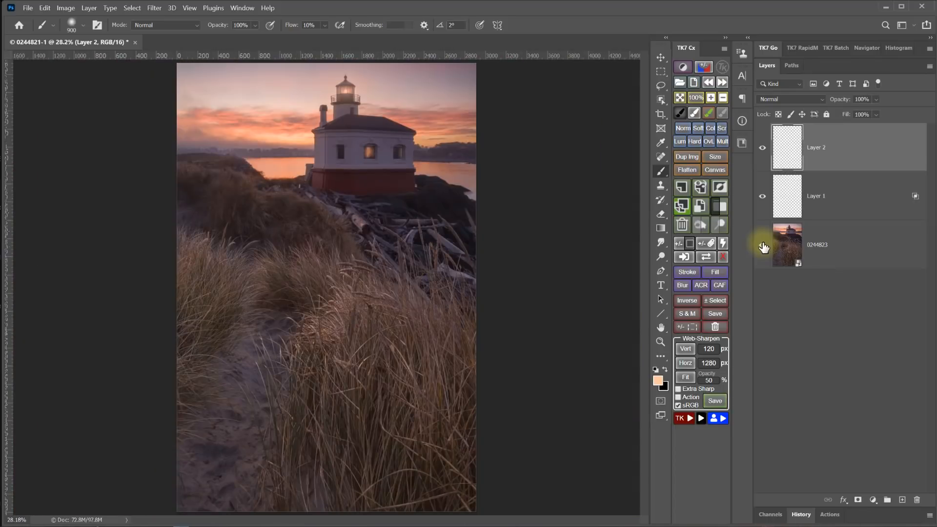
left_click(763, 246, "alt")
left_click(762, 245, "alt")
left_click(762, 248, "alt")
left_click(763, 249, "alt")
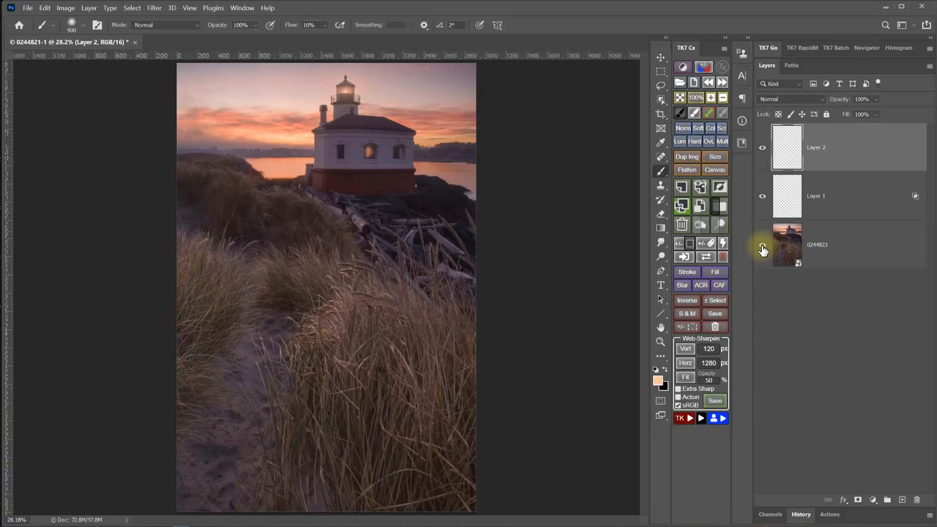